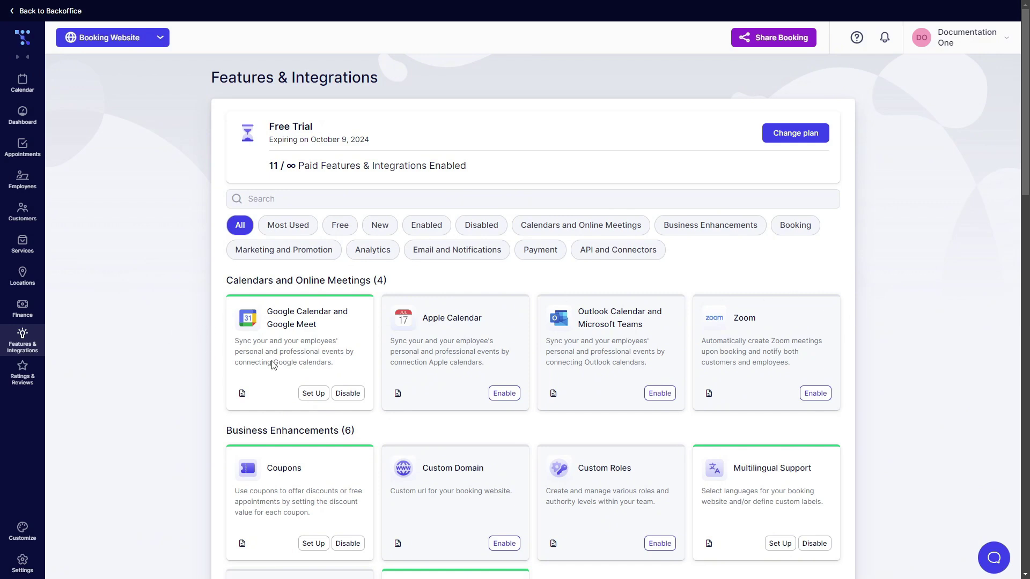
Step: Enable the Outlook Calendar and Microsoft Teams integration in Features & Integrations
left_click(664, 395)
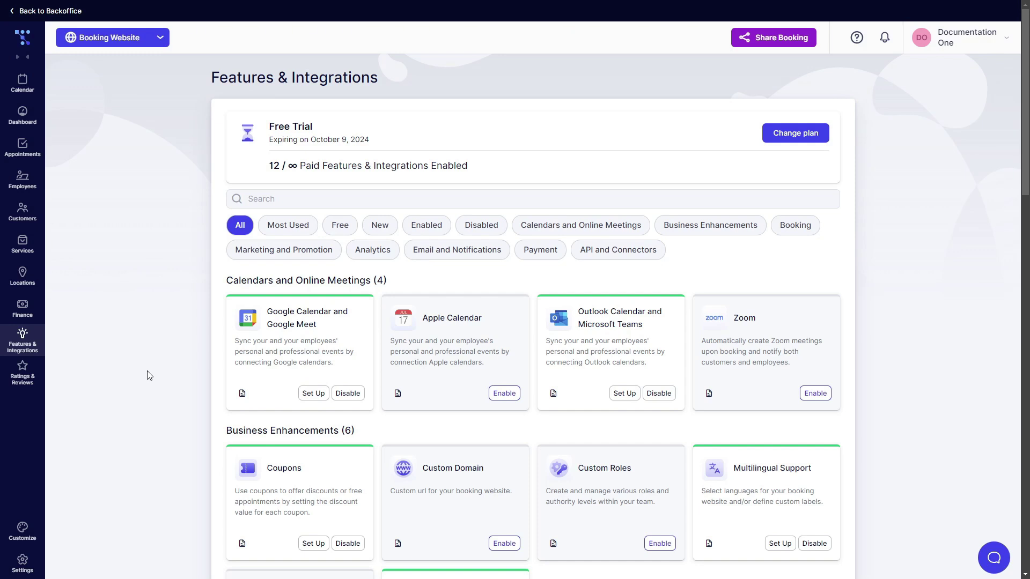
Step: Enable login for the third user in Users & Roles with a manually created password, and send it
left_click(22, 562)
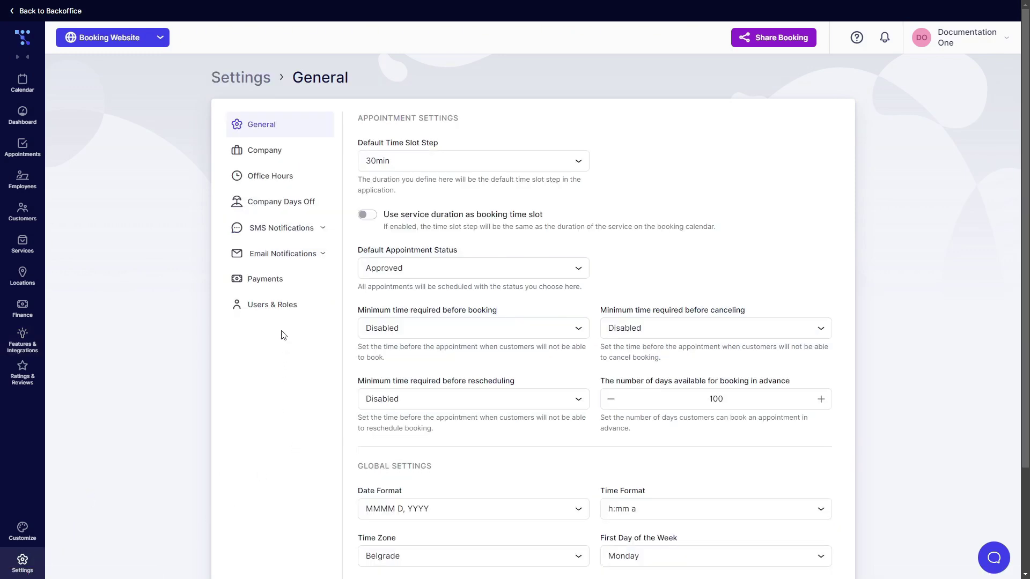
left_click(282, 306)
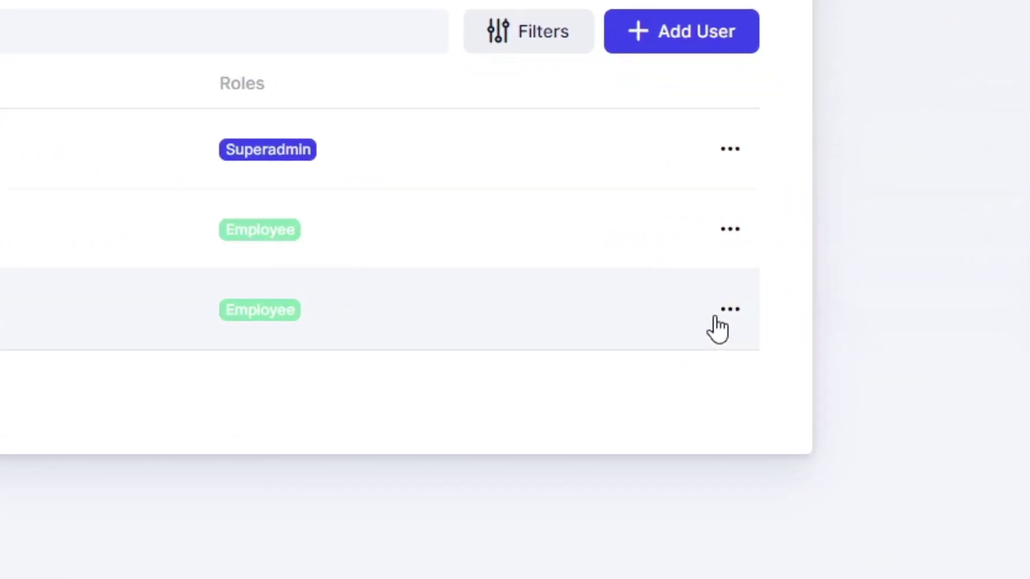
left_click(717, 319)
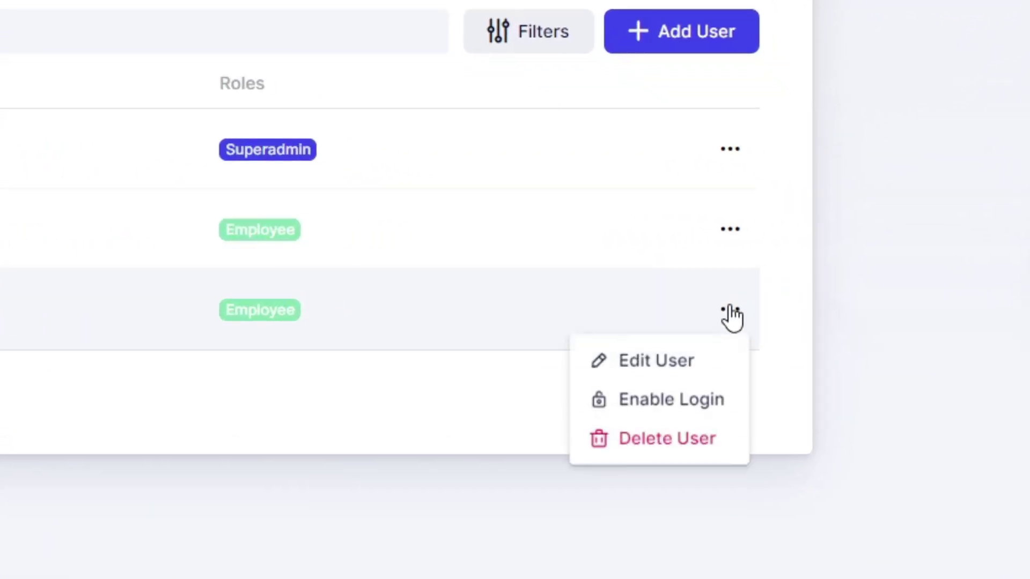
left_click(681, 410)
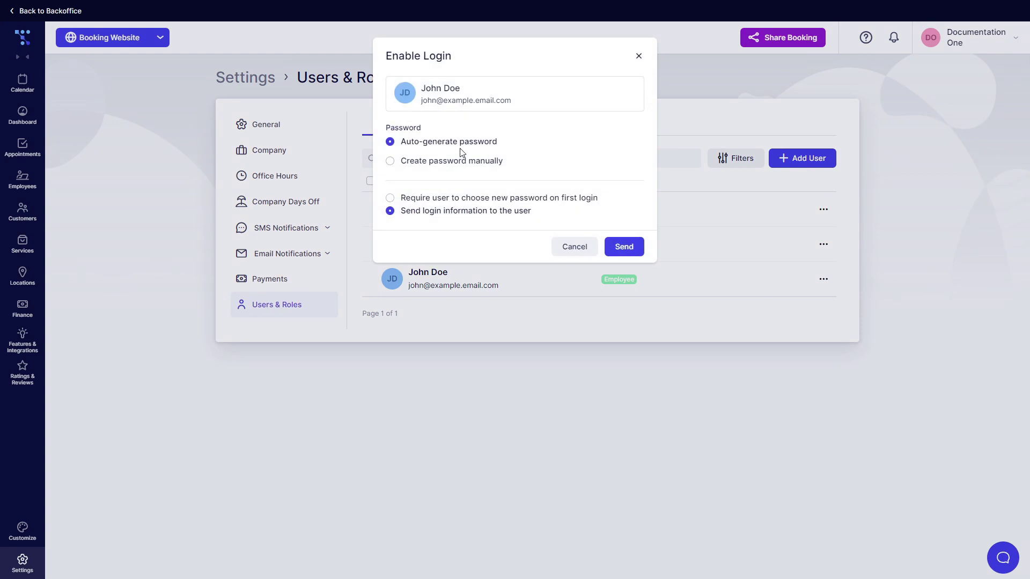
left_click(445, 162)
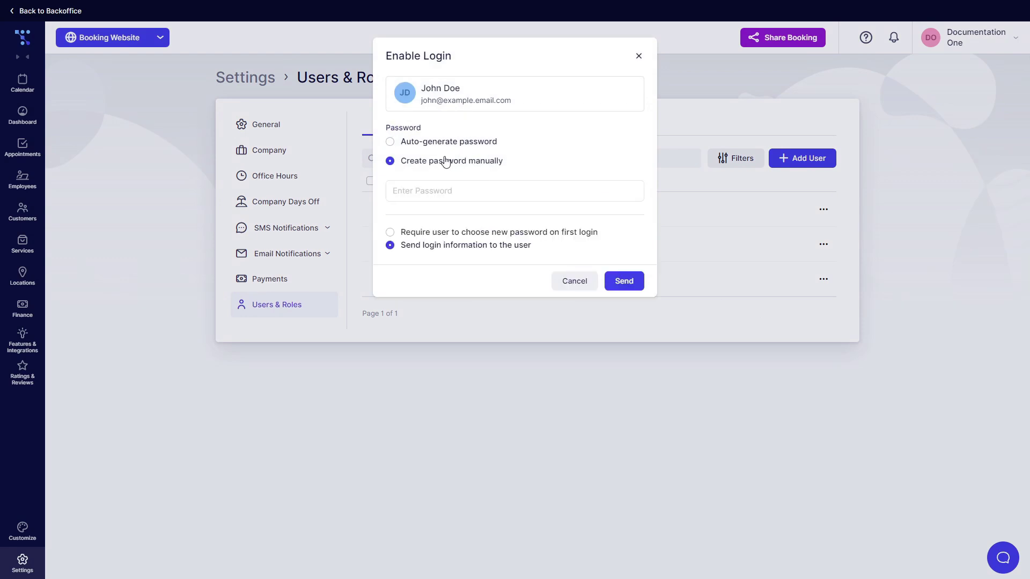
left_click(445, 142)
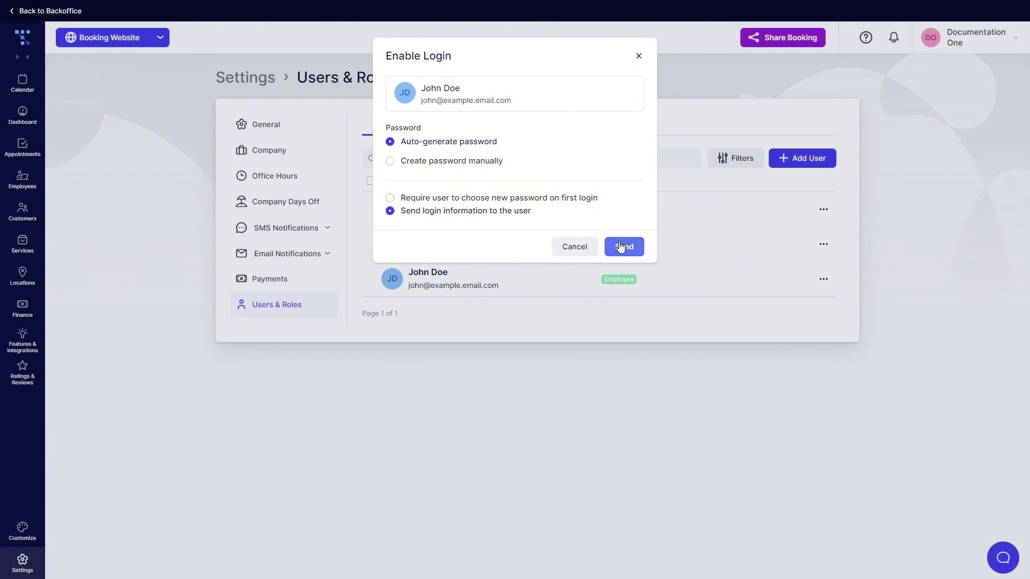
left_click(448, 163)
type("password")
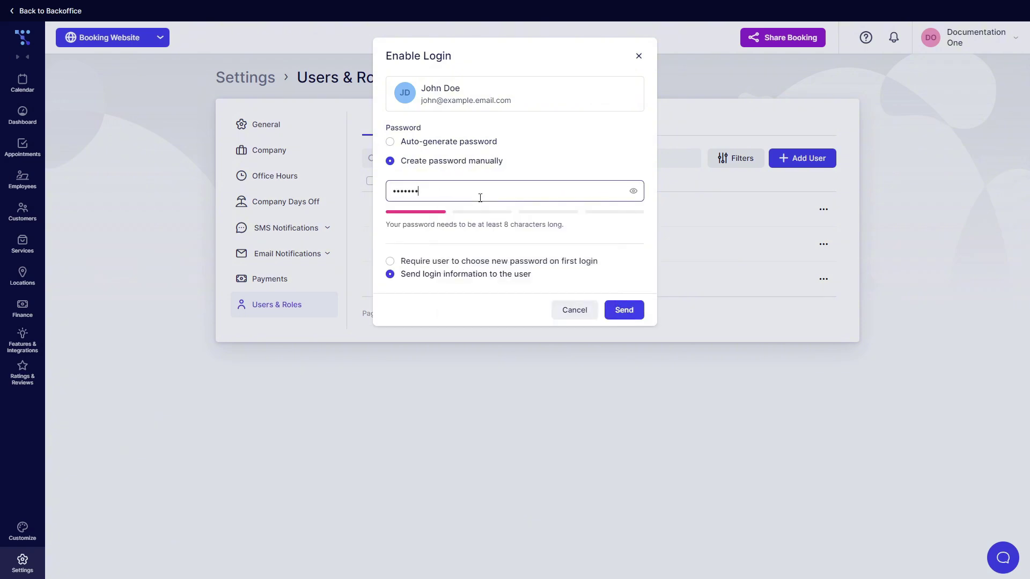
left_click(620, 323)
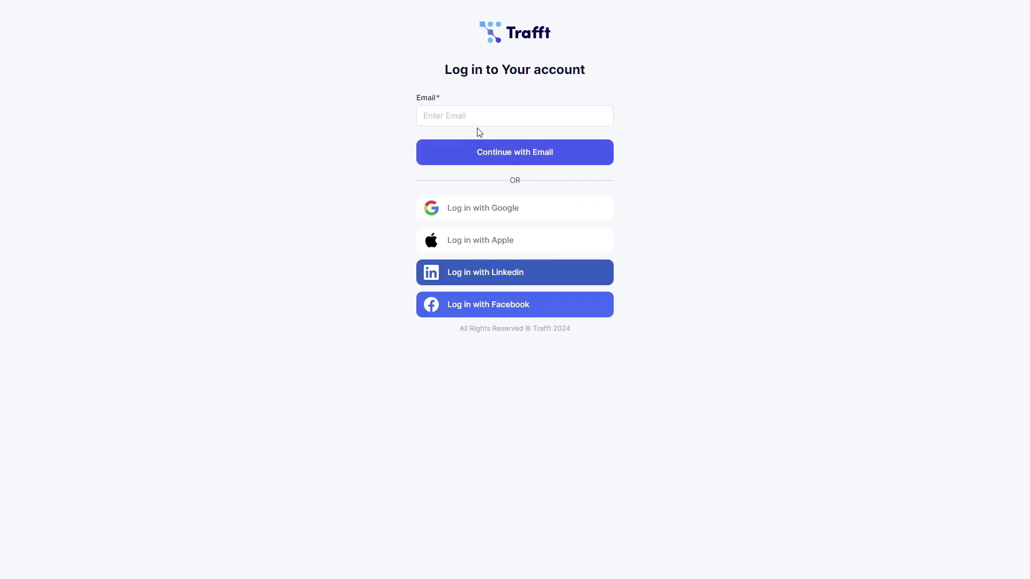
Step: Log in to Trafft with the employee's email address and password
left_click(477, 119)
type("john@example.email.com")
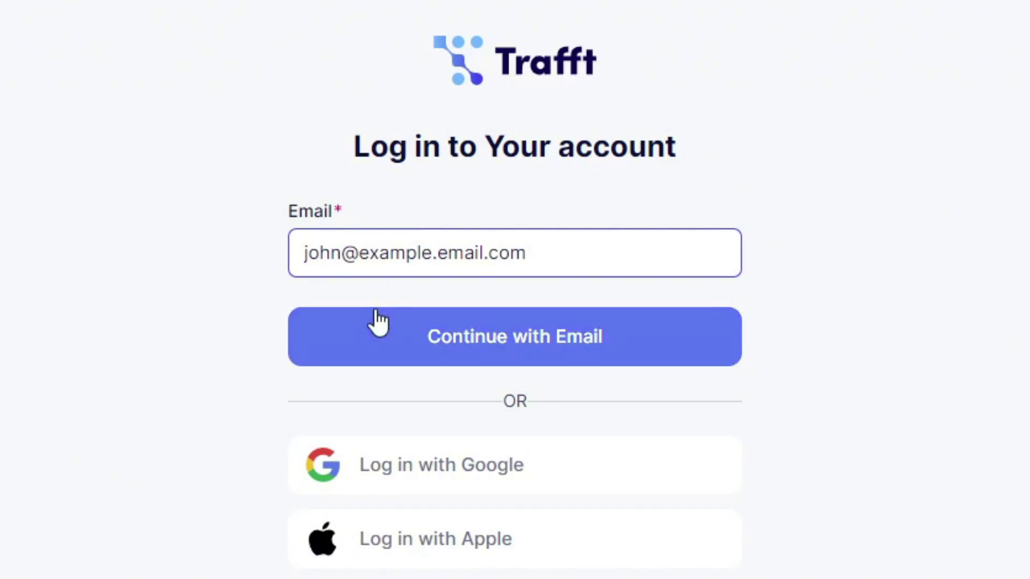
left_click(391, 335)
left_click(417, 272)
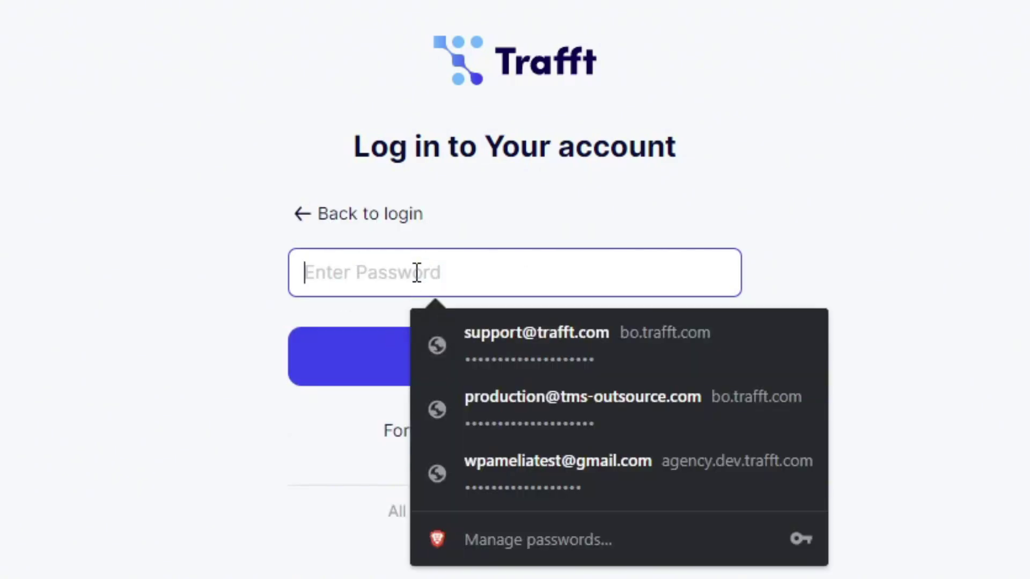
type("*********")
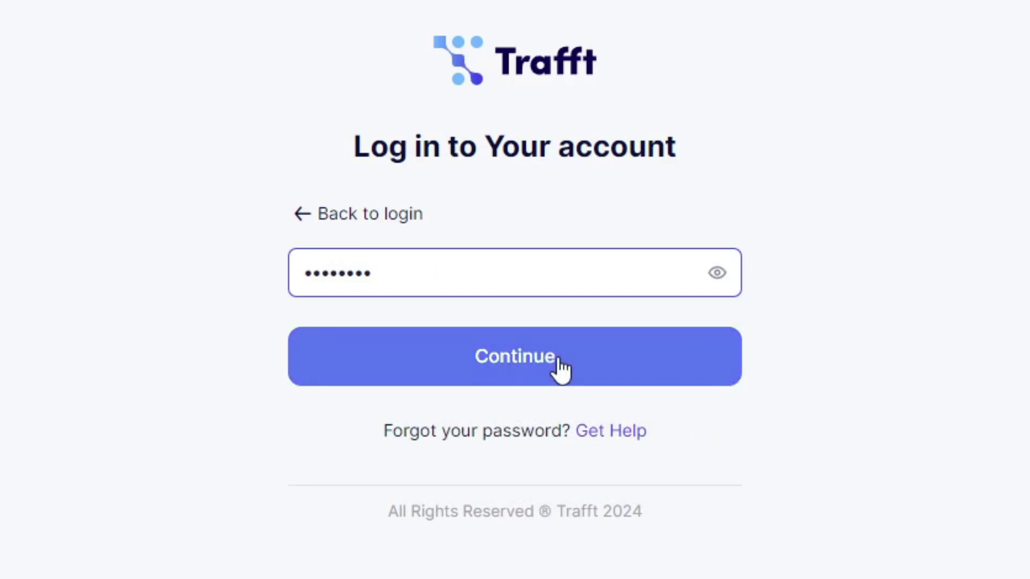
left_click(560, 369)
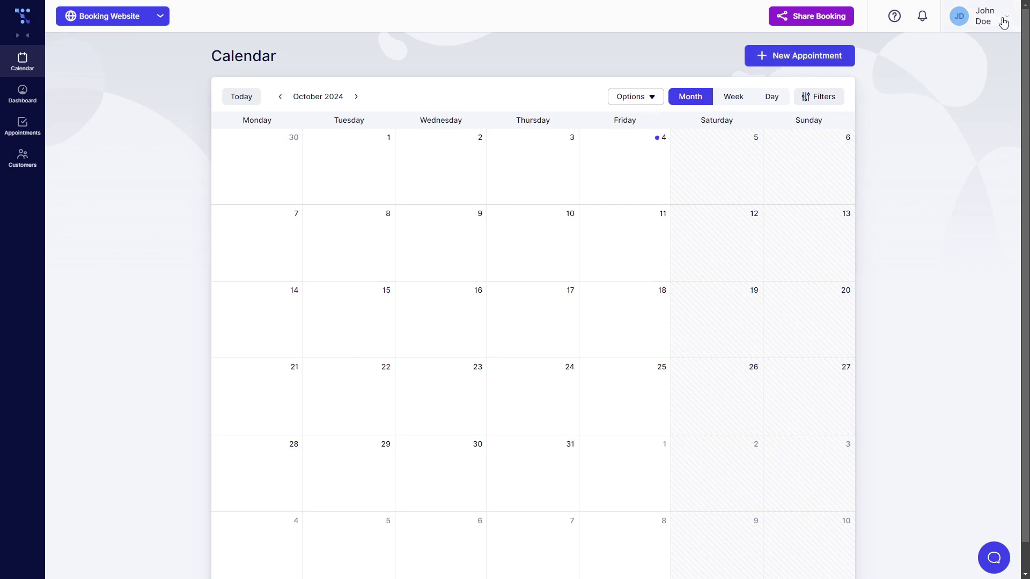
Step: Start connecting Outlook Calendar from the account settings' Integrations section
left_click(1003, 23)
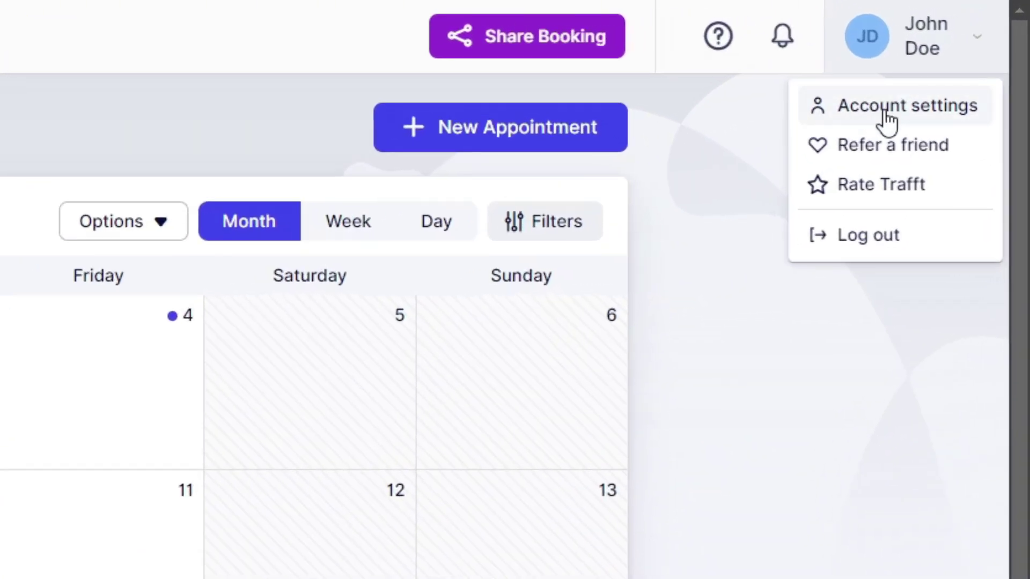
left_click(888, 120)
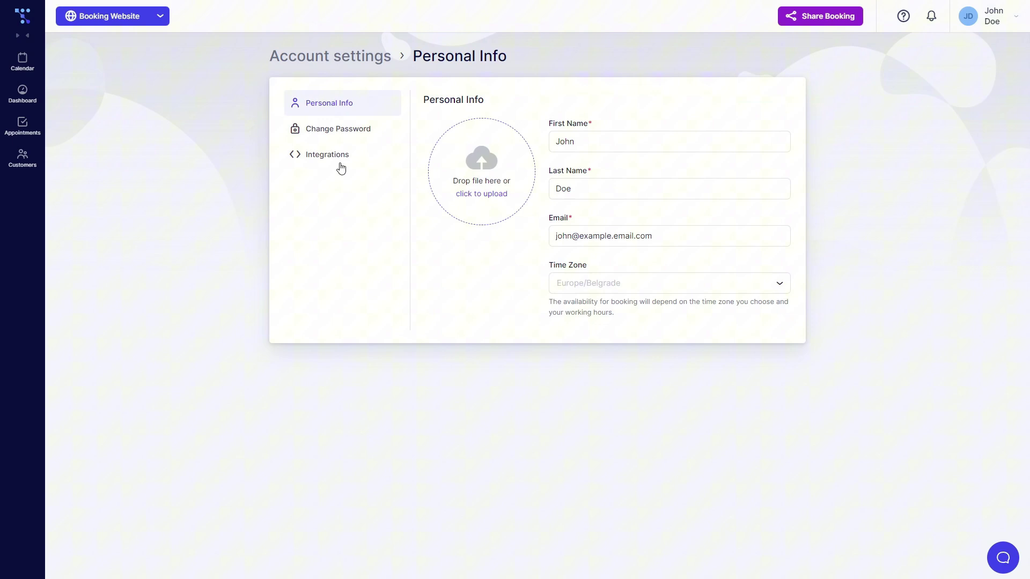
left_click(339, 161)
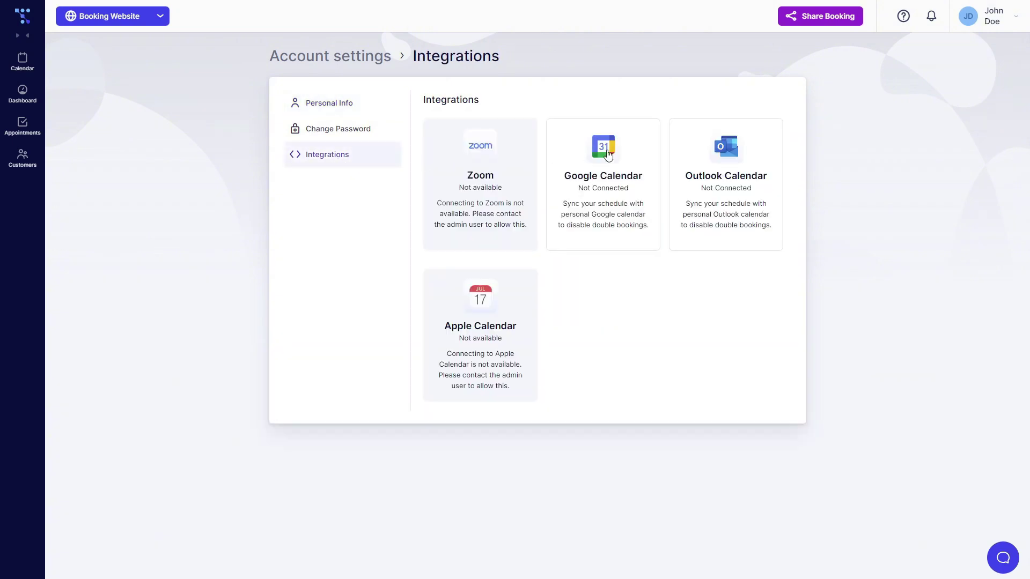
left_click(729, 188)
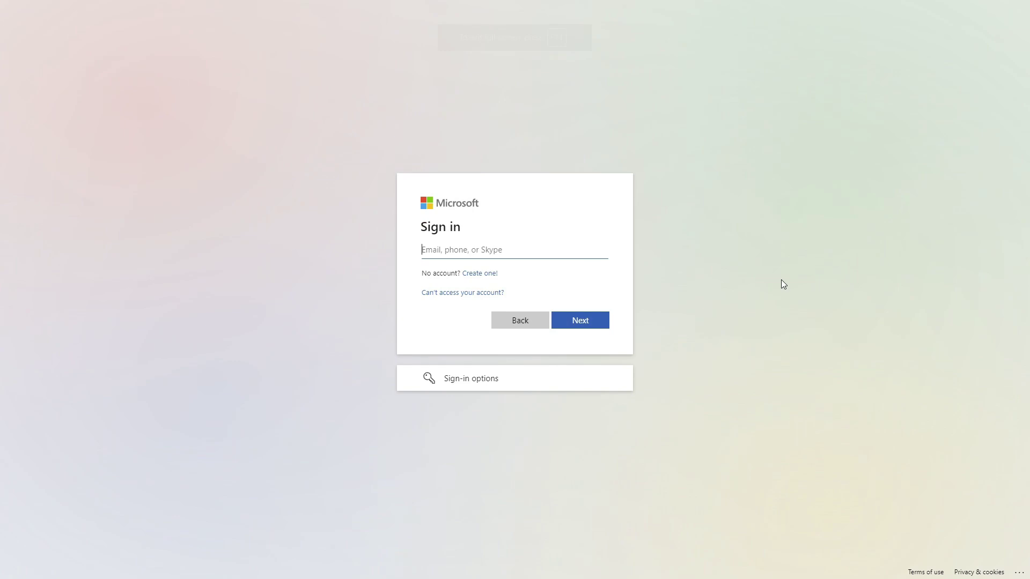
Step: Sign in to Microsoft with the Outlook account's email address and password
key("Return")
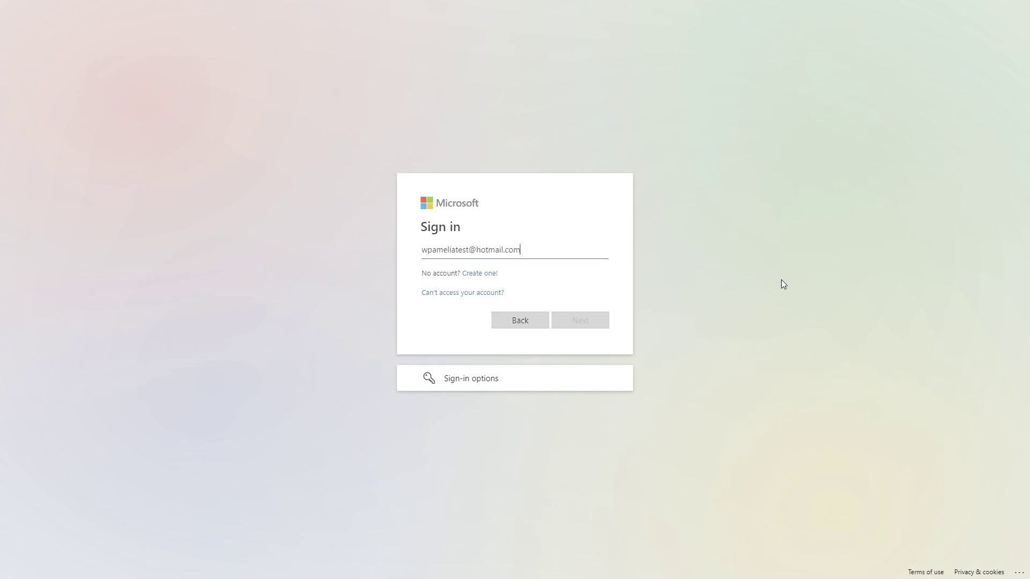
type("*********")
key("Return")
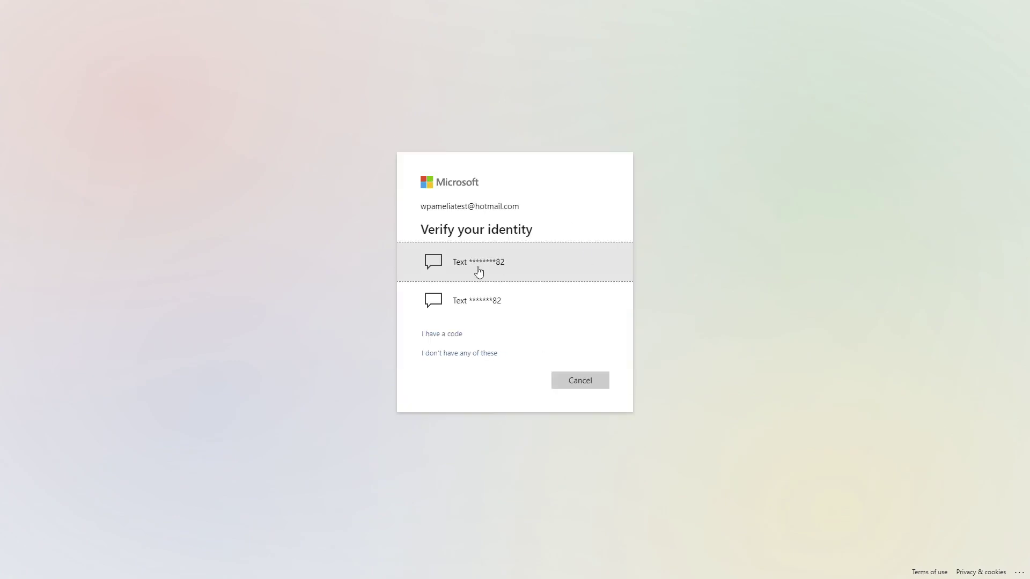
Step: Verify the sign-in with a text-message code and decline to stay signed in
left_click(552, 274)
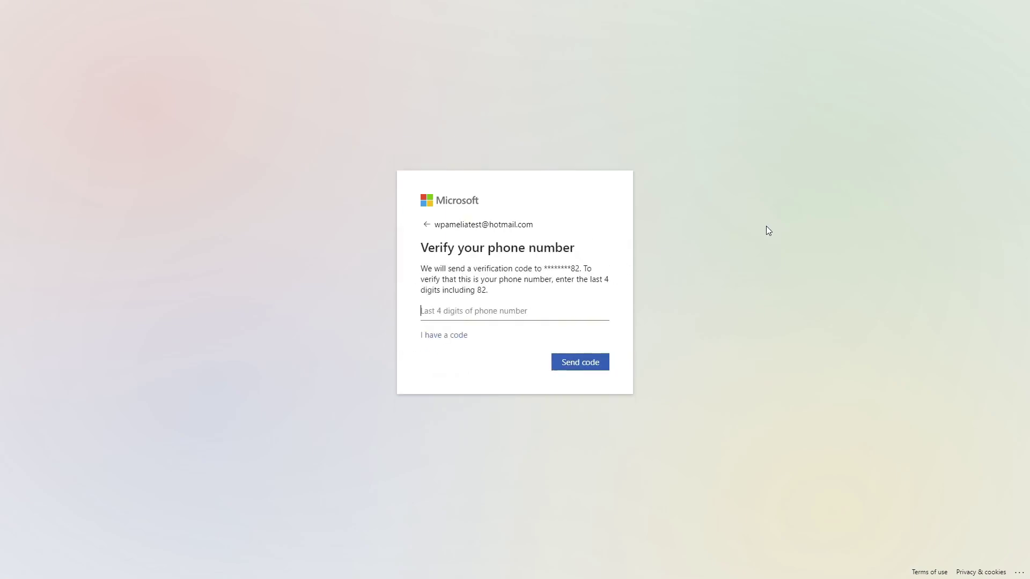
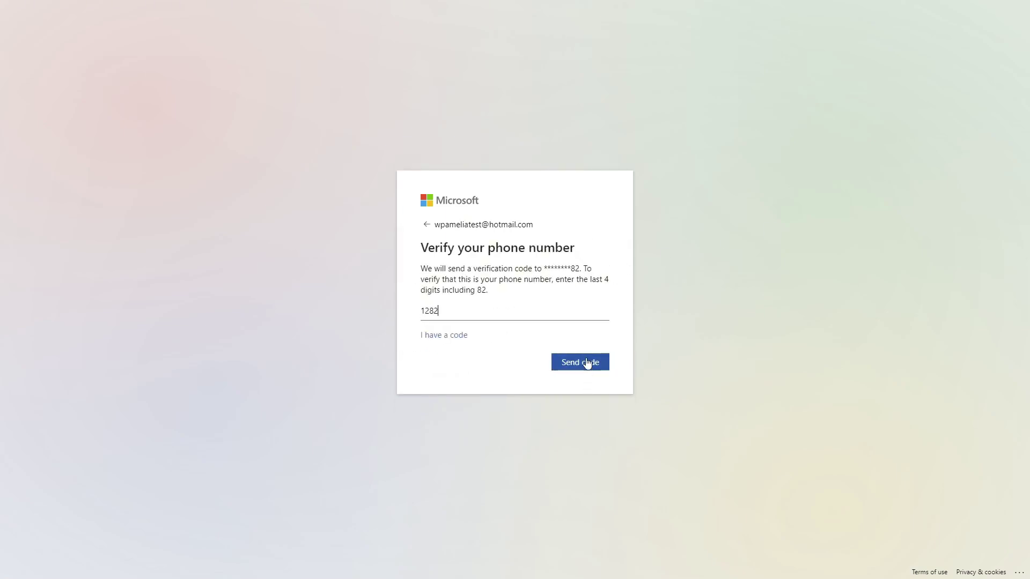
left_click(587, 363)
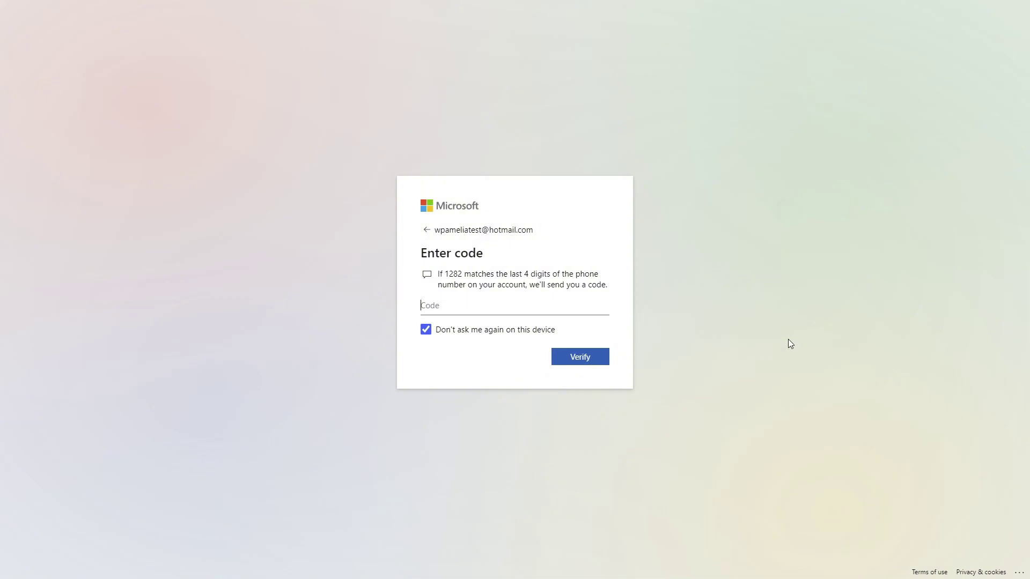
left_click(546, 307)
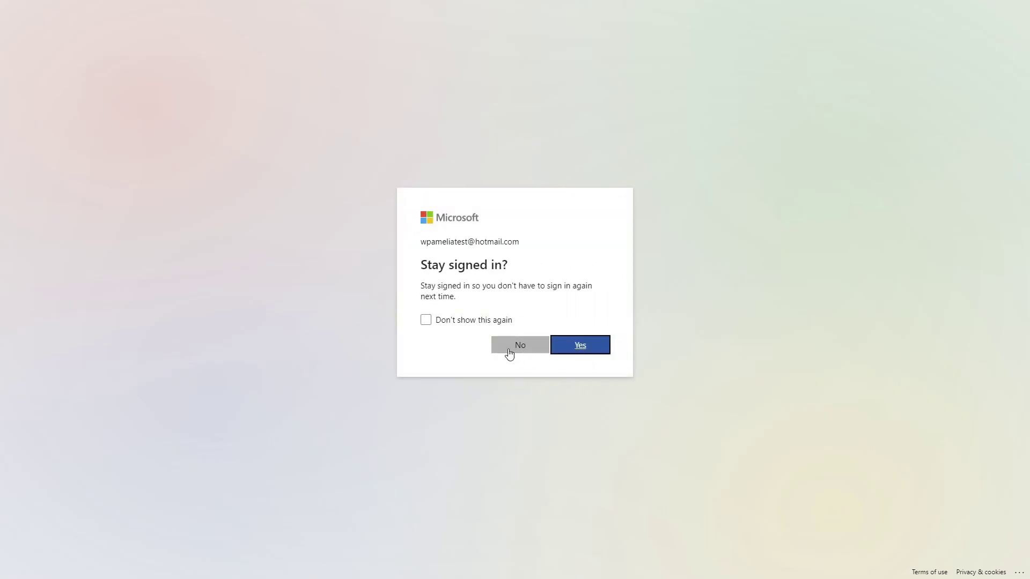
left_click(510, 352)
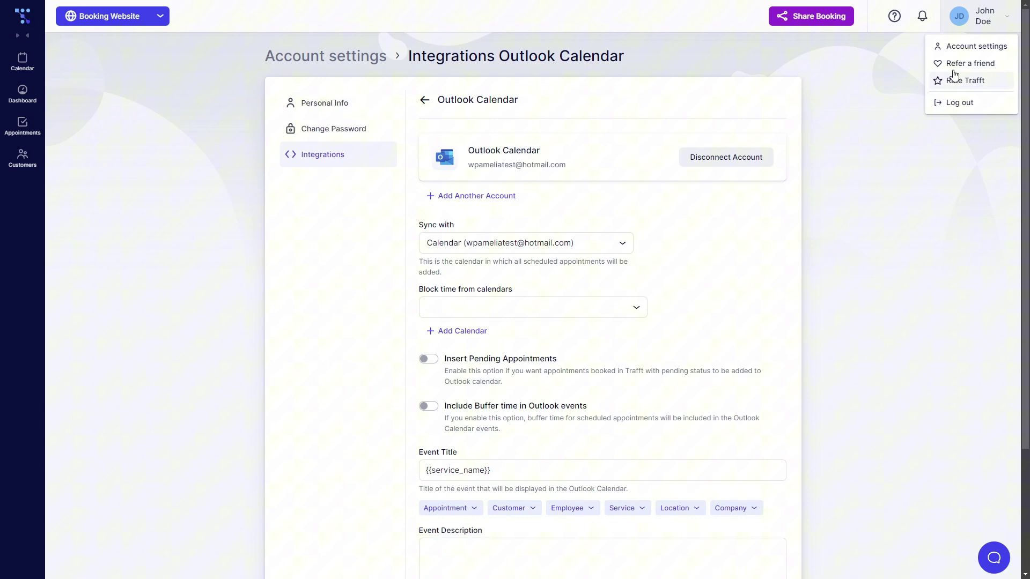
Step: Block time from the main Outlook calendar, Birthdays, and two more calendar rows
left_click(529, 314)
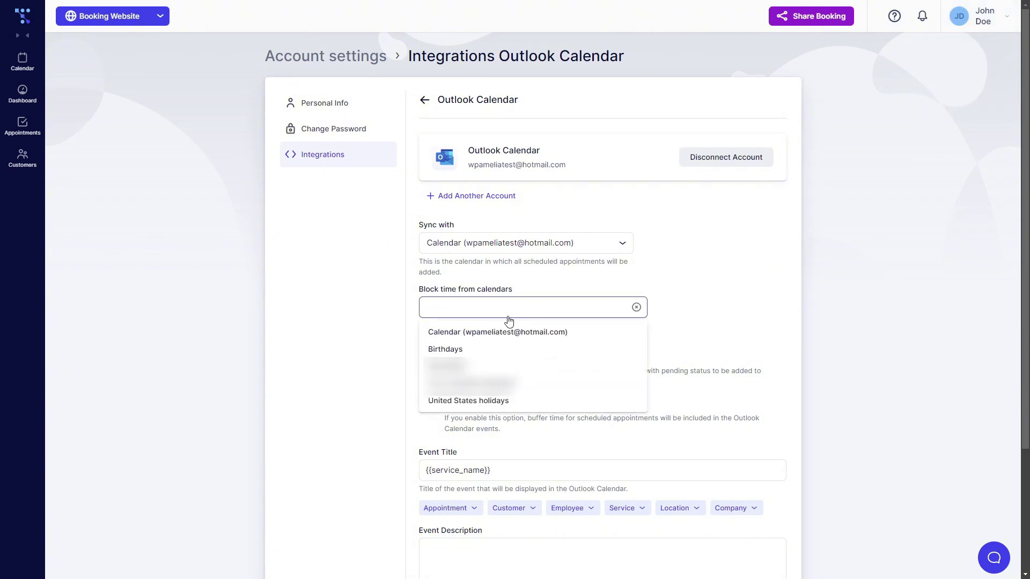
left_click(472, 333)
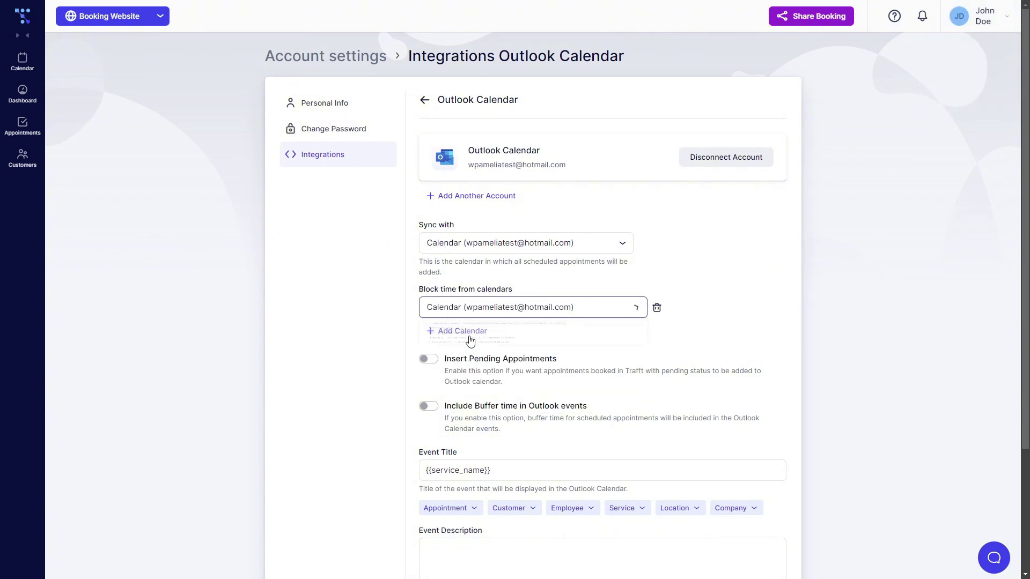
left_click(471, 338)
left_click(468, 364)
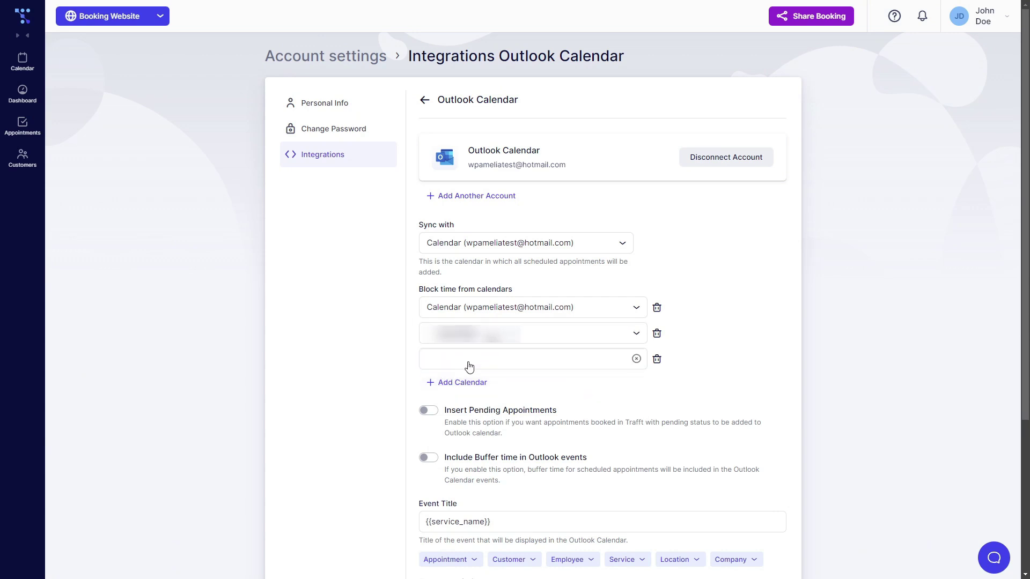
left_click(485, 360)
left_click(471, 381)
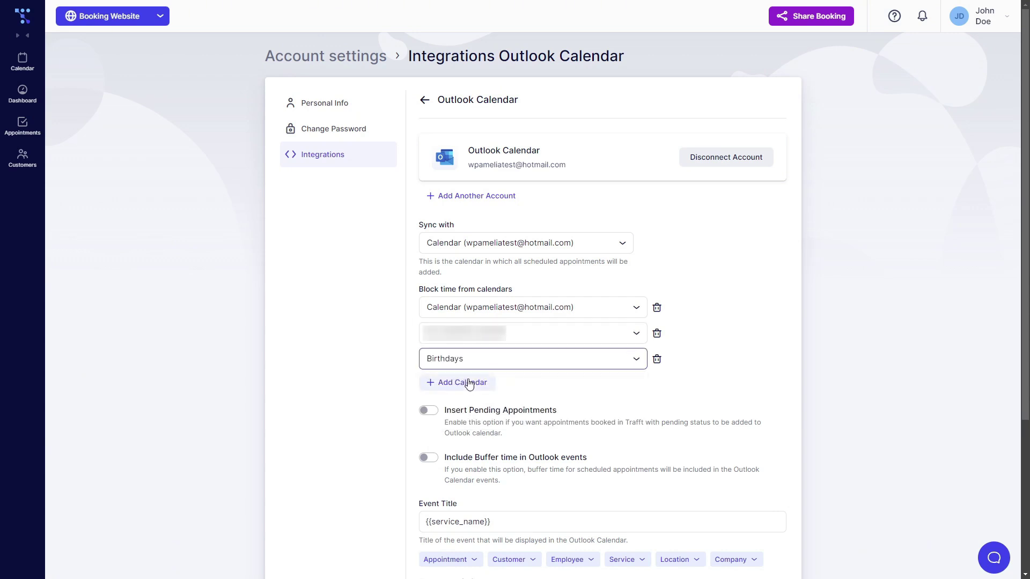
left_click(469, 383)
left_click(493, 390)
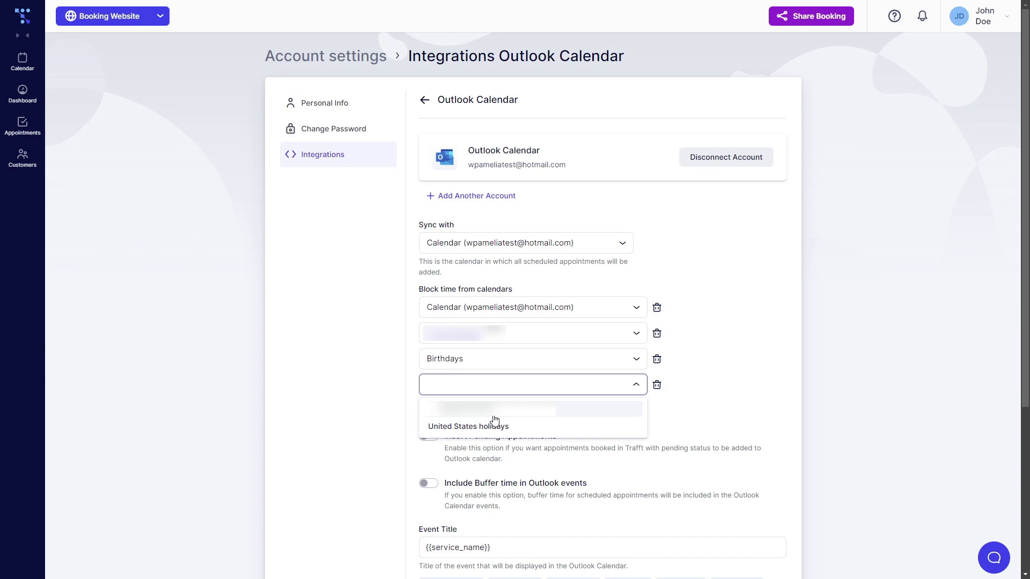
left_click(491, 407)
Step: Add United States holidays as a block-time calendar and delete the empty sixth row
left_click(479, 410)
left_click(488, 413)
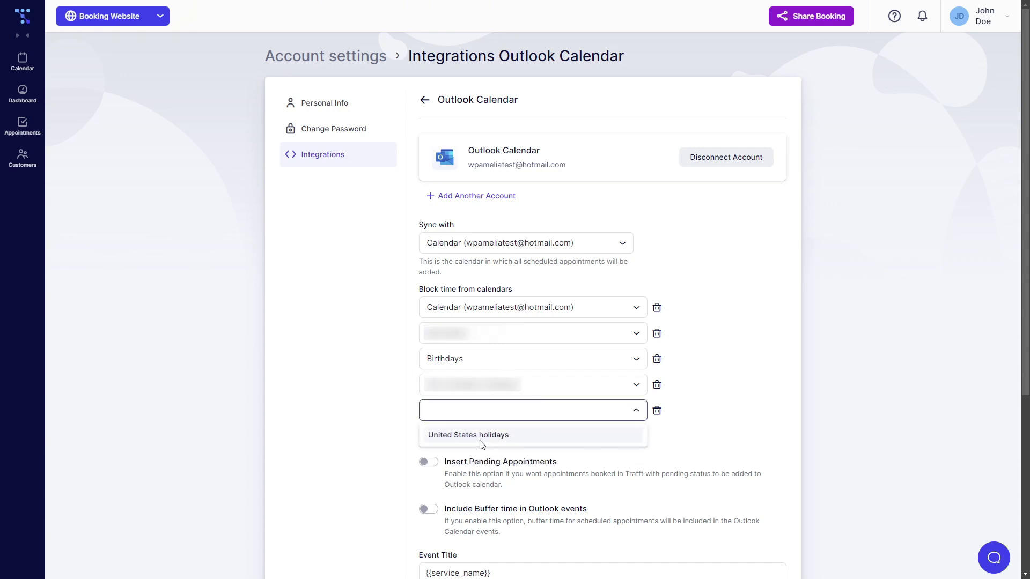
left_click(483, 436)
left_click(464, 434)
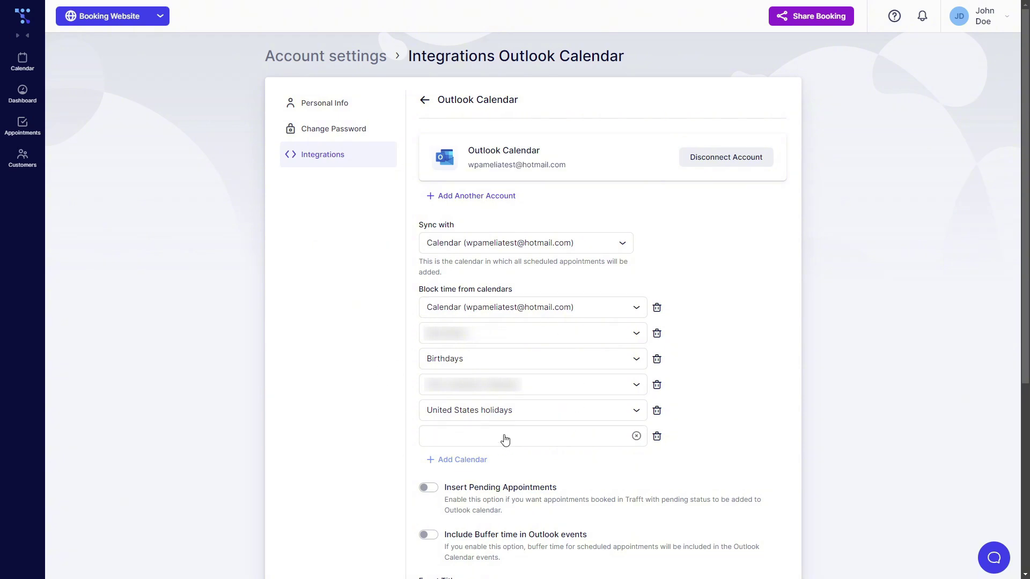
left_click(470, 443)
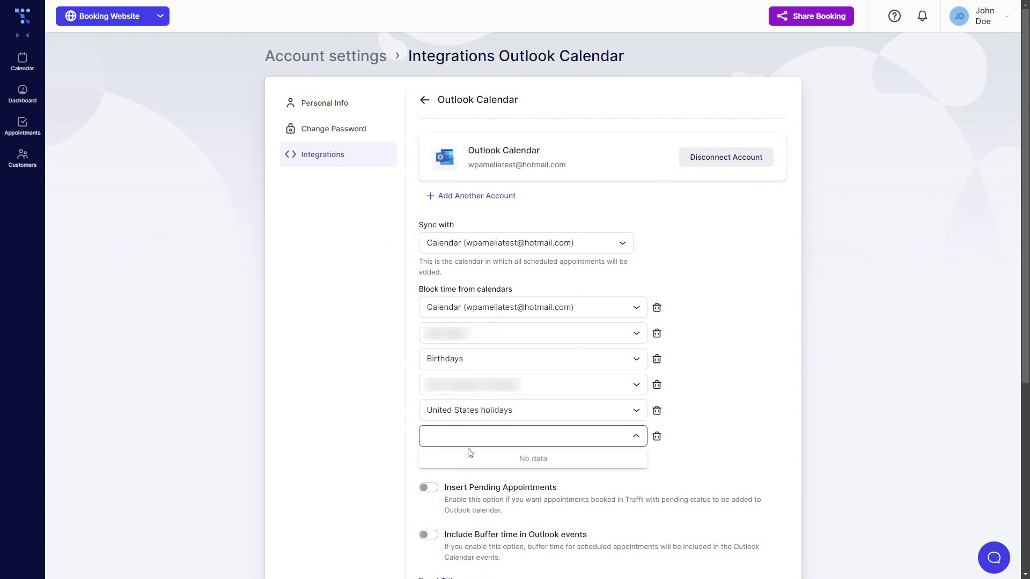
left_click(378, 438)
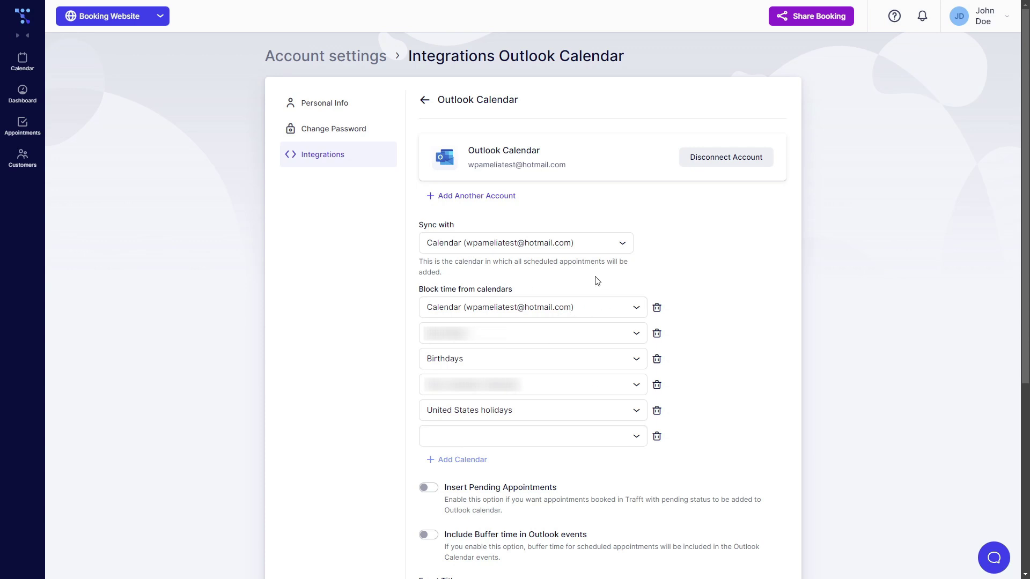
left_click(657, 436)
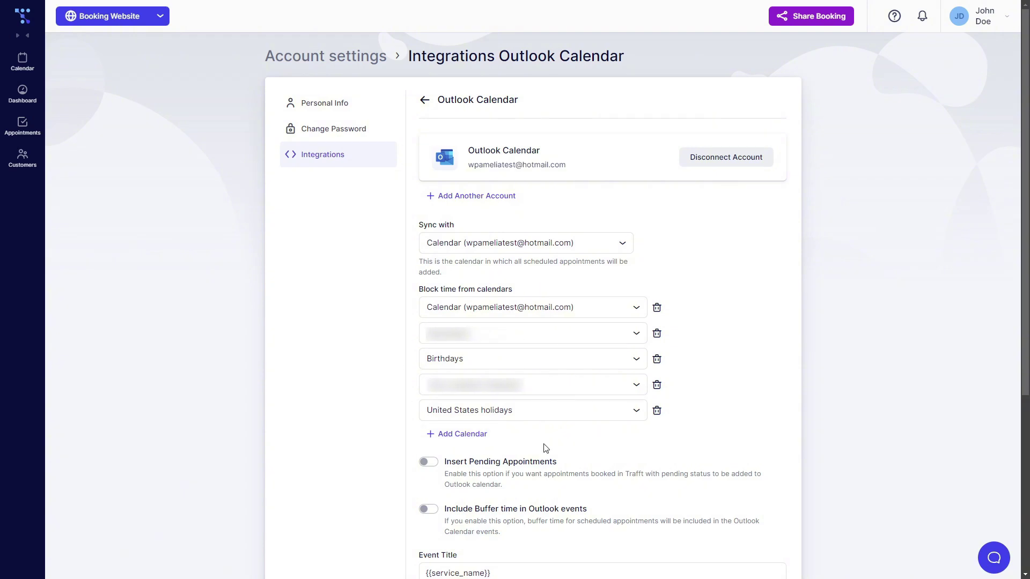
Step: Add five extra unconnected Outlook account slots below the connected account
left_click(480, 200)
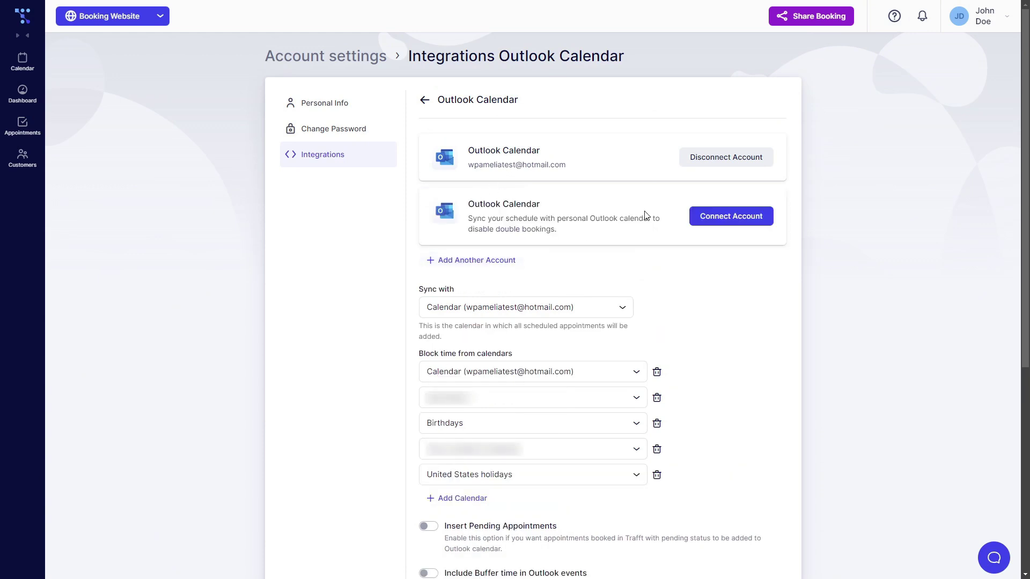
left_click(478, 262)
left_click(471, 324)
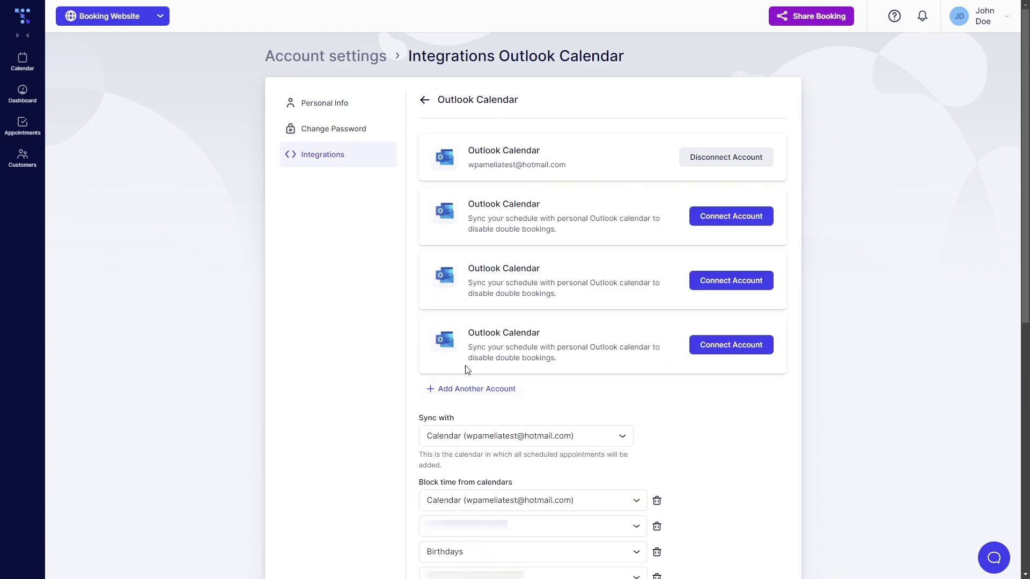
left_click(468, 389)
left_click(475, 453)
scroll(475, 453, "down", 4)
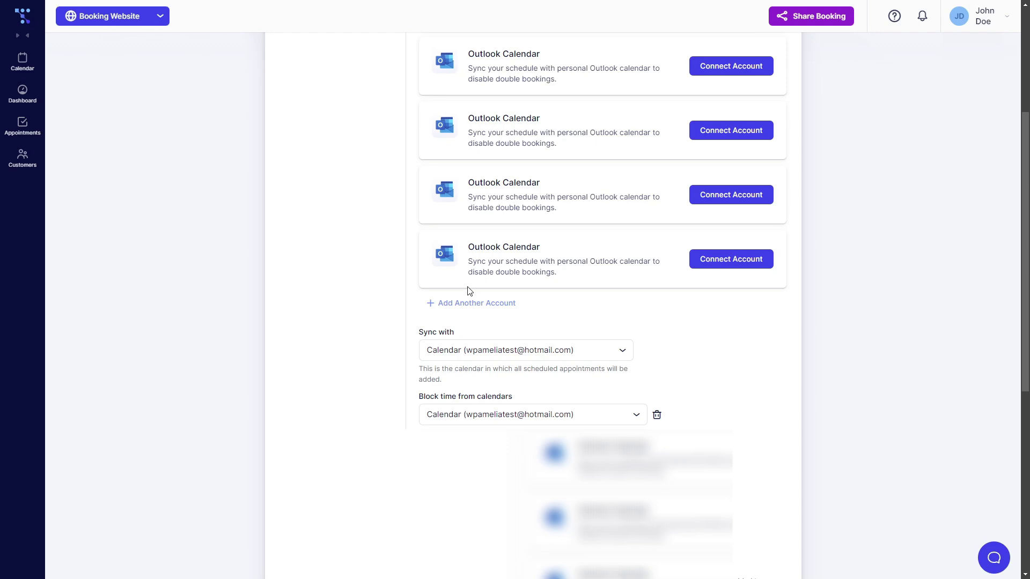
scroll(455, 310, "up", 4)
scroll(459, 314, "down", 5)
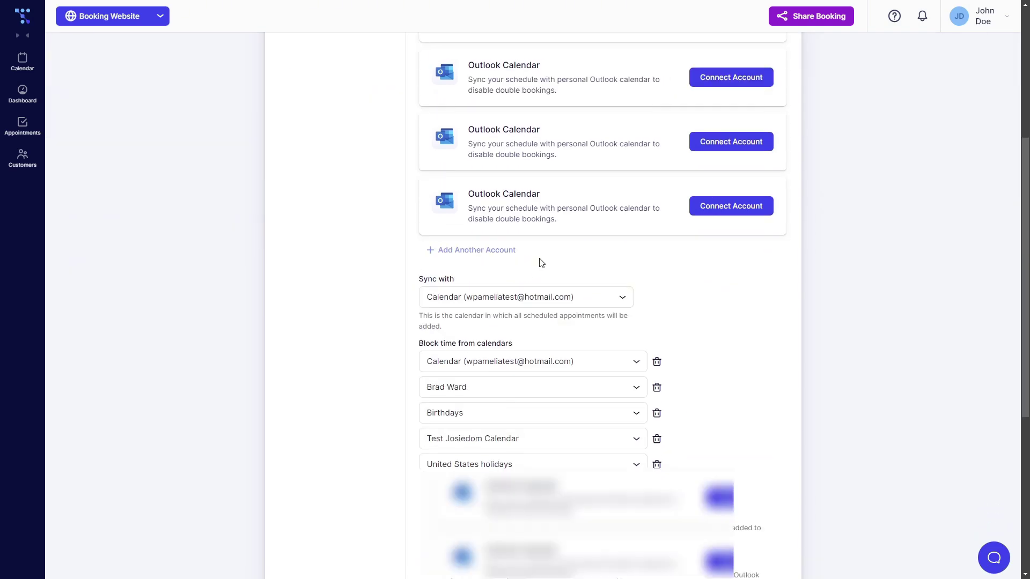
scroll(539, 260, "up", 5)
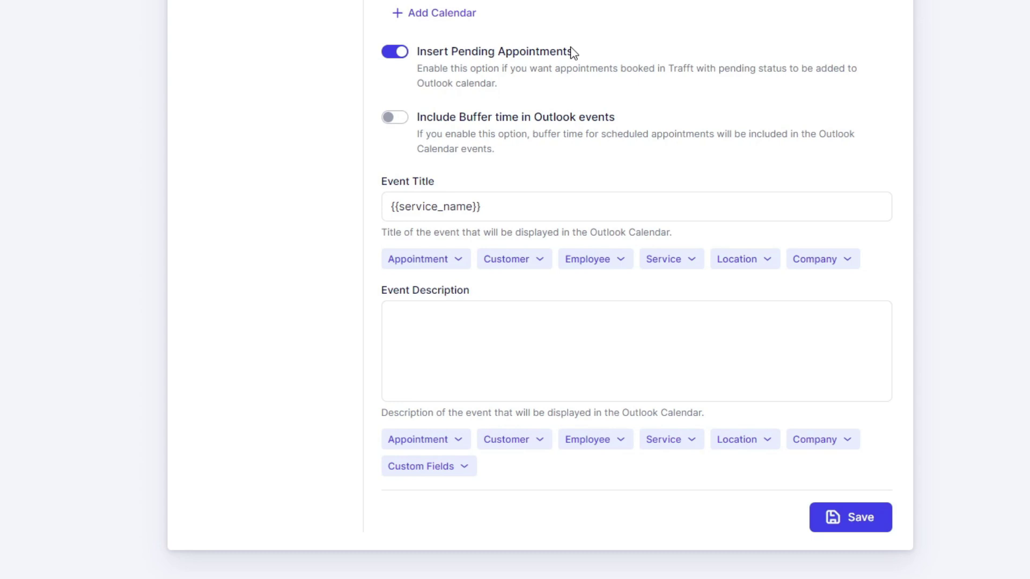
Step: Turn on Include Buffer time and make the event title '{{service_name}} with {{customer_full_name}}'
left_click(401, 126)
left_click(536, 217)
type("with")
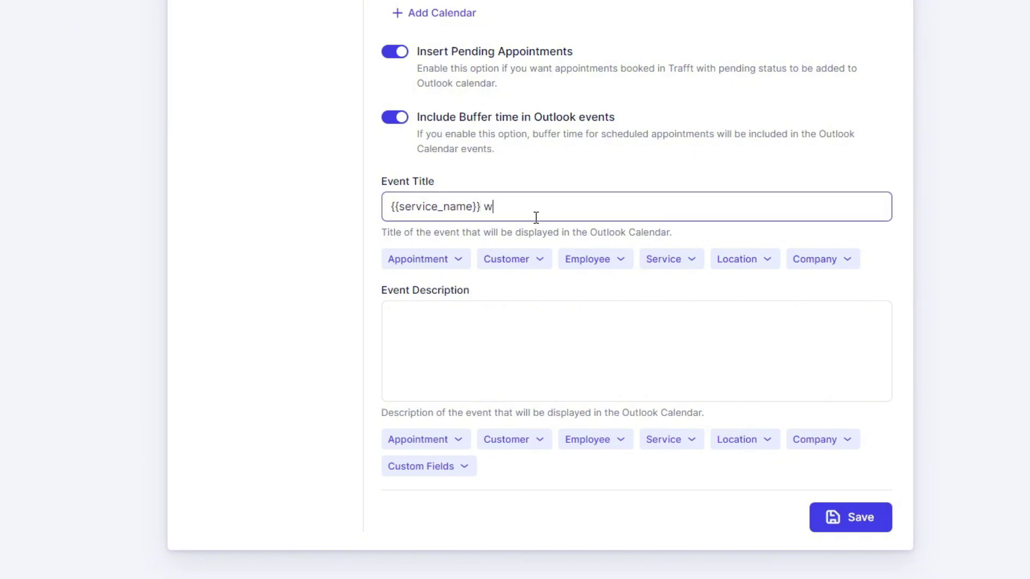
left_click(514, 263)
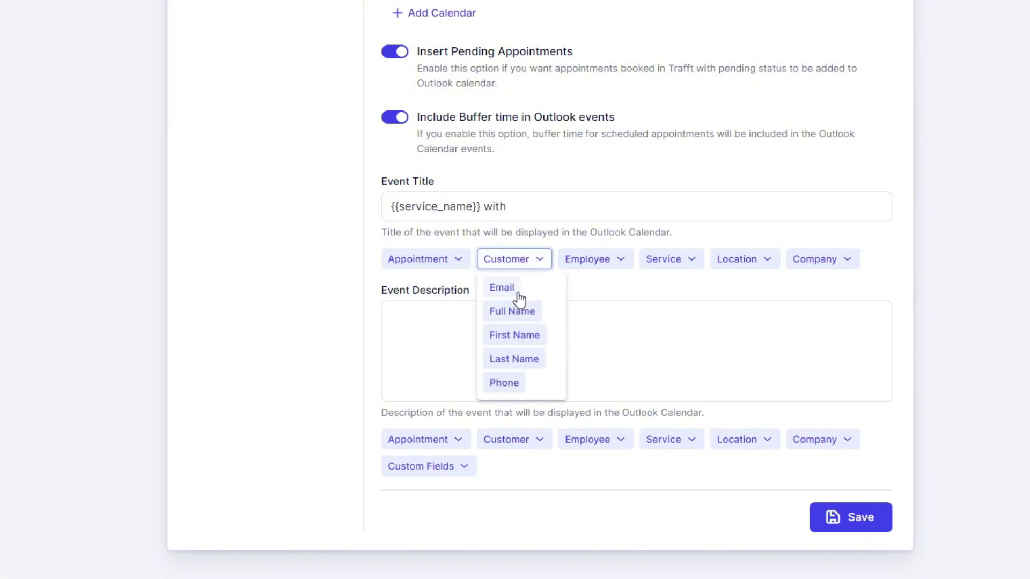
left_click(518, 310)
left_click(671, 333)
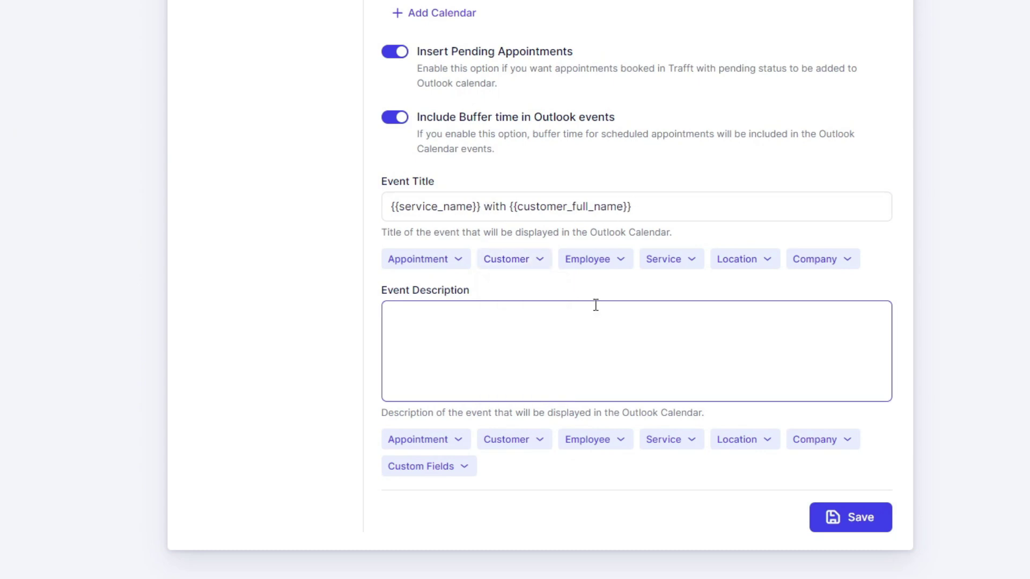
left_click(515, 277)
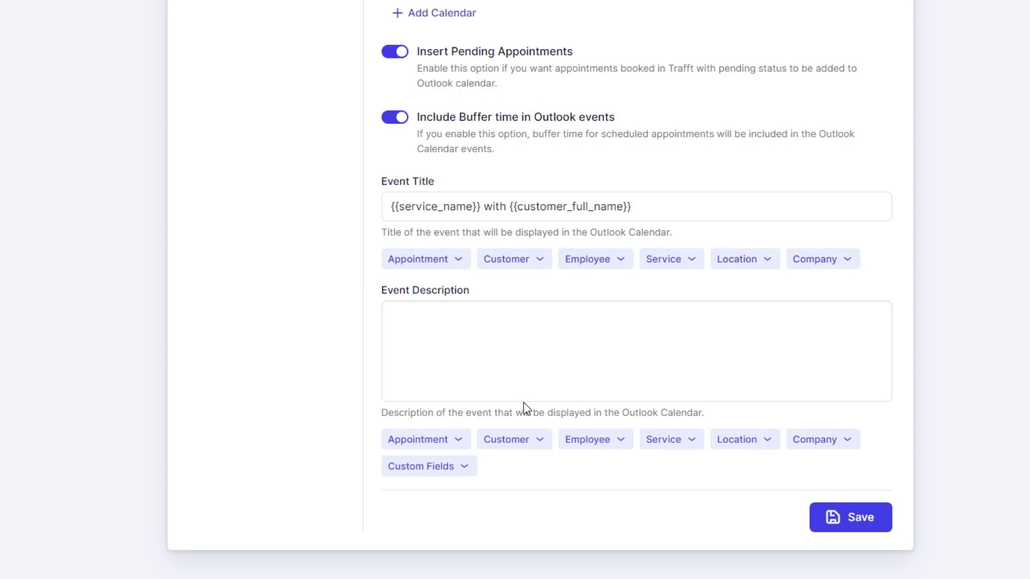
Step: Set the event description to '{{customer_full_name}} booked {{service_name}} on {{appointment_start_date_time}}' and save
left_click(529, 442)
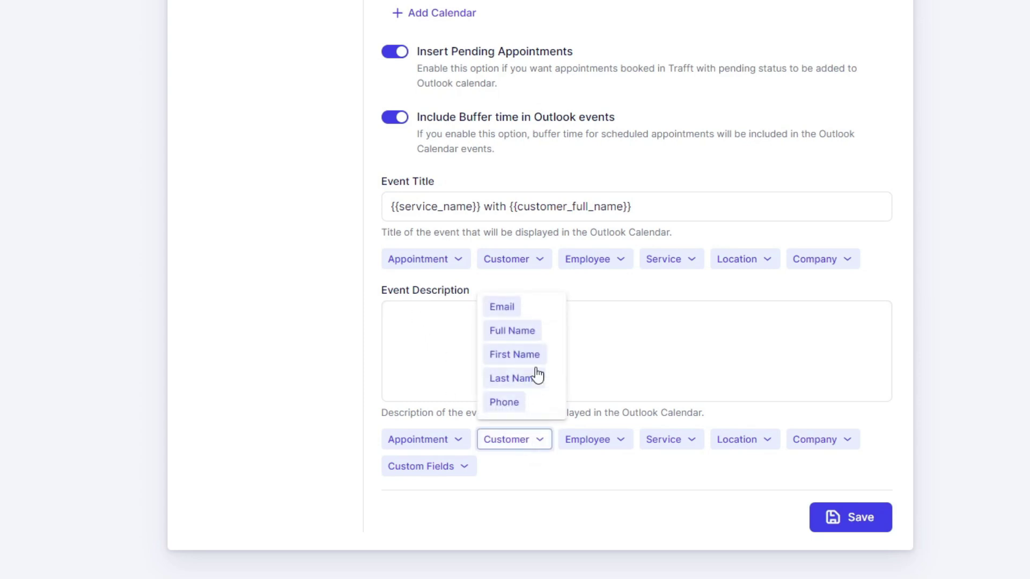
left_click(525, 335)
type("bo")
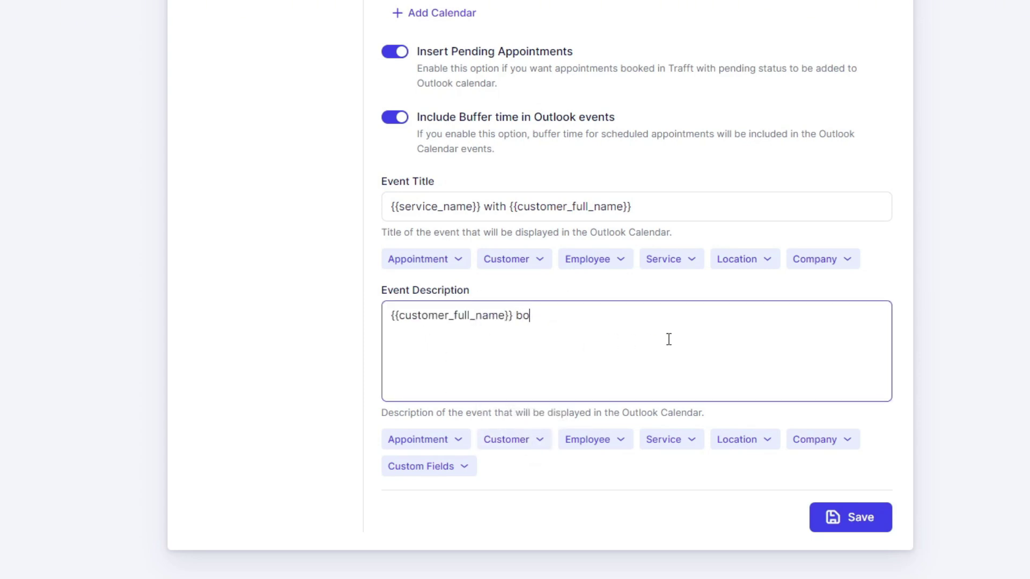
type("oked")
left_click(679, 441)
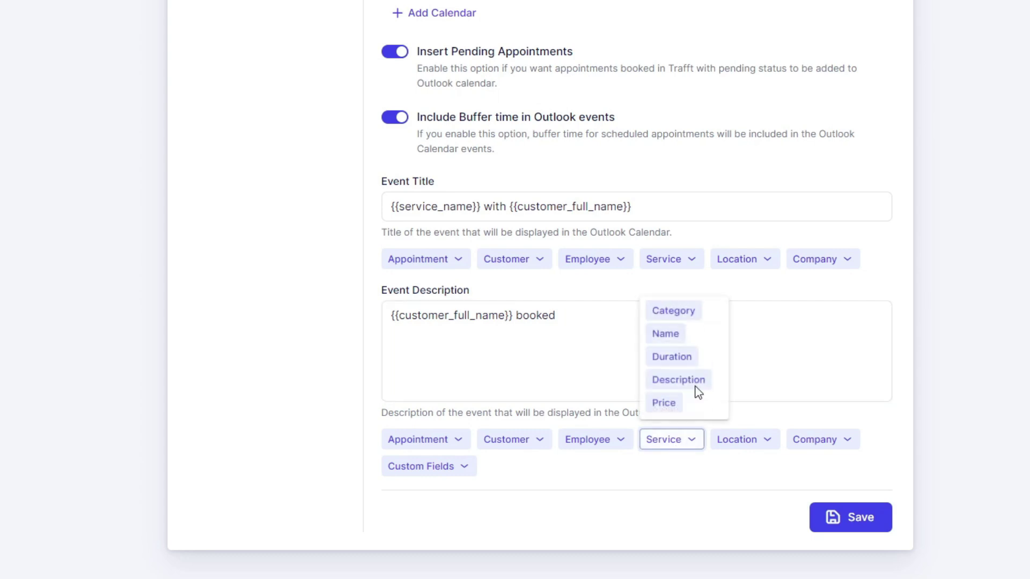
left_click(665, 331)
left_click(812, 331)
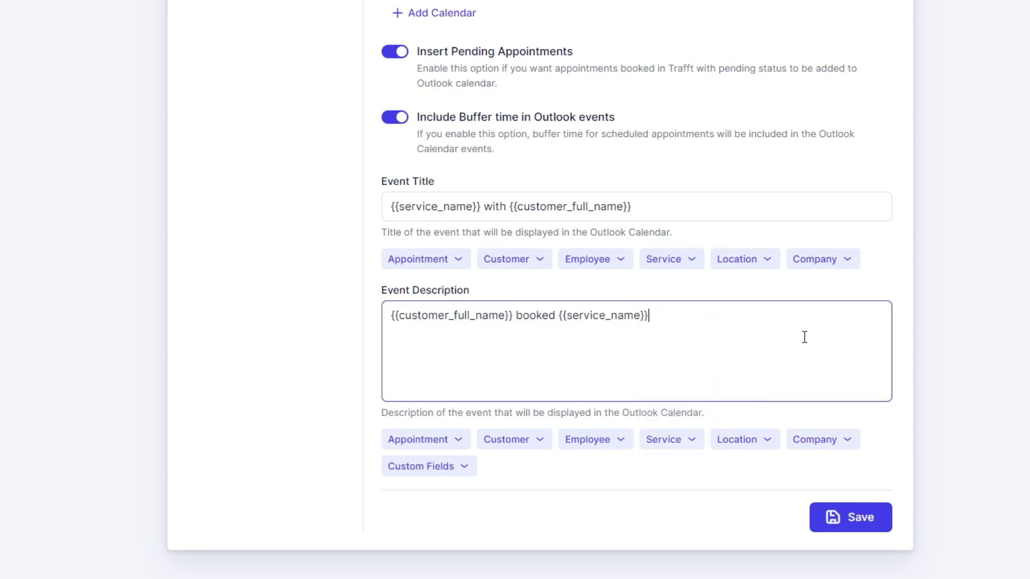
type("on")
left_click(452, 448)
scroll(453, 368, "down", 2)
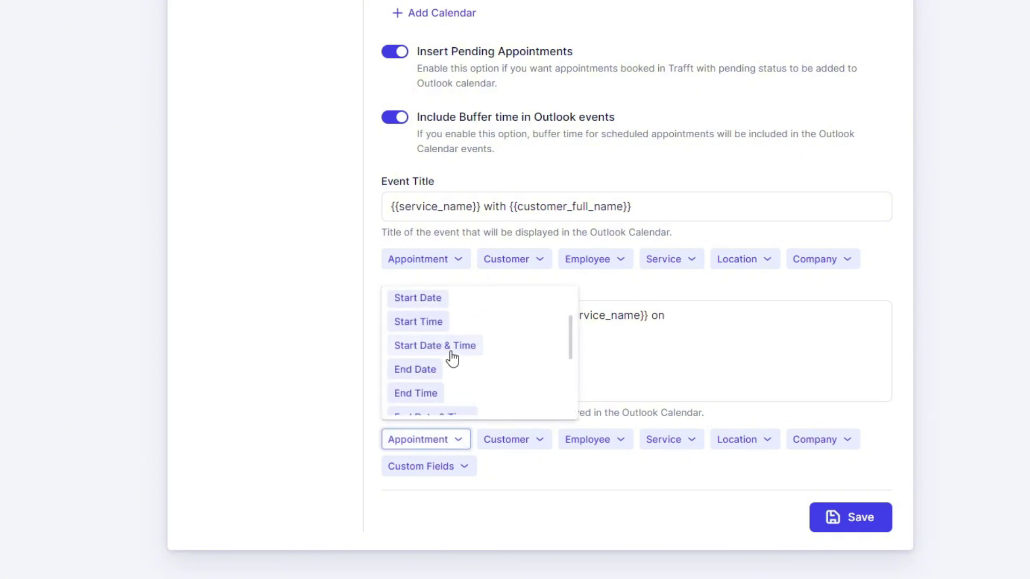
left_click(453, 358)
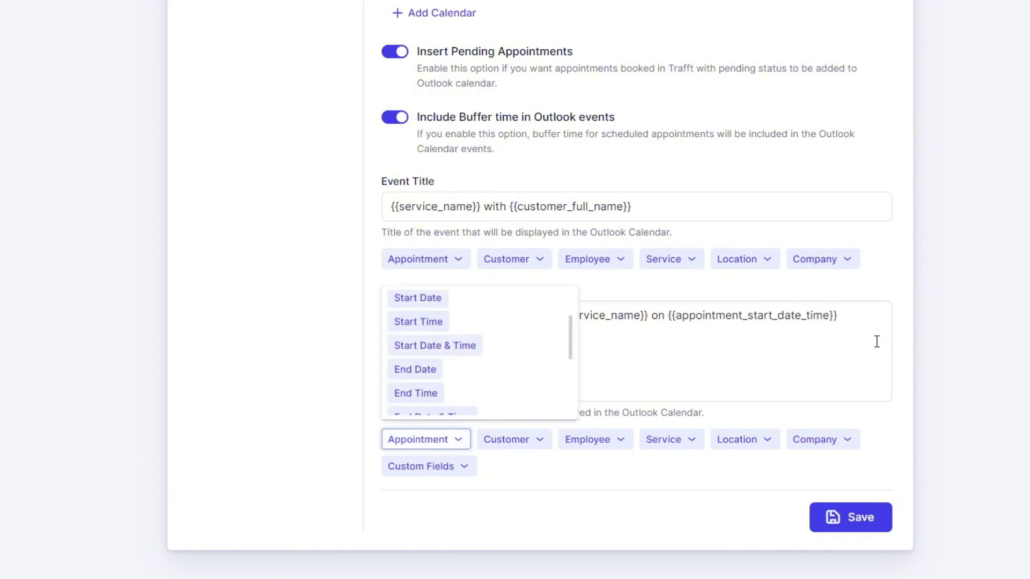
left_click(871, 345)
left_click(862, 517)
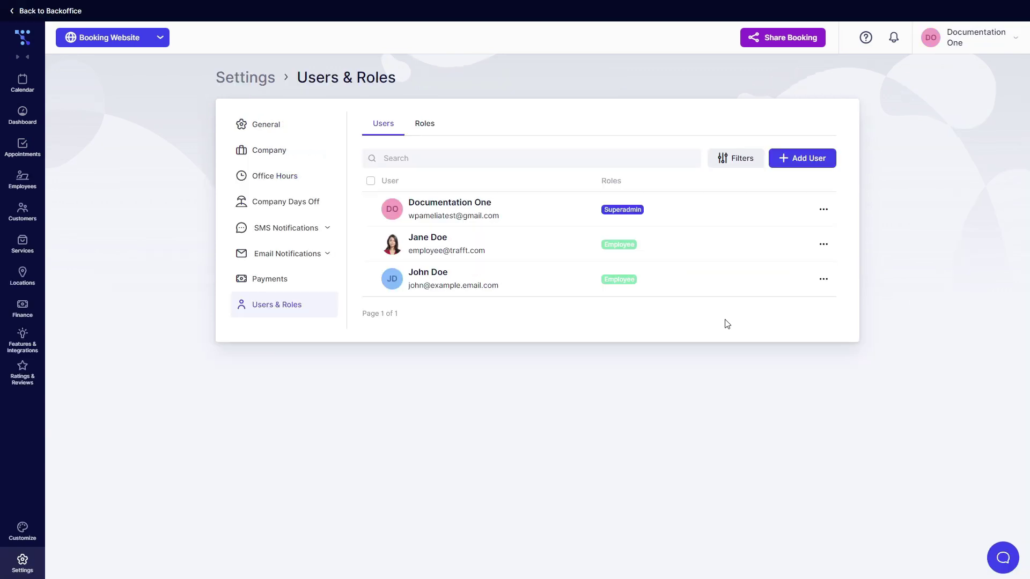
Step: Reopen the Outlook Calendar and Microsoft Teams setup and sign in with the Microsoft account's email and password
left_click(20, 348)
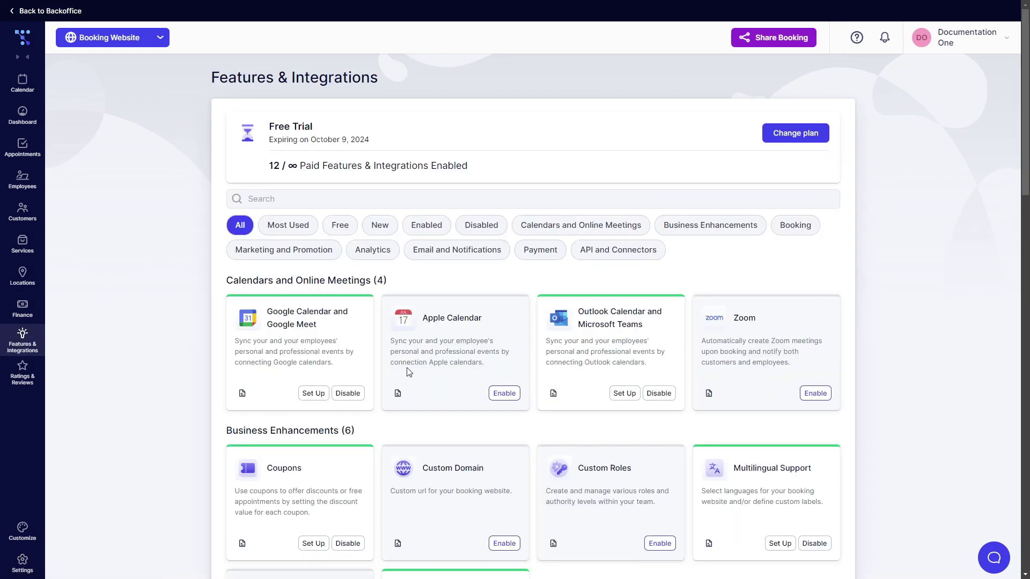
left_click(632, 398)
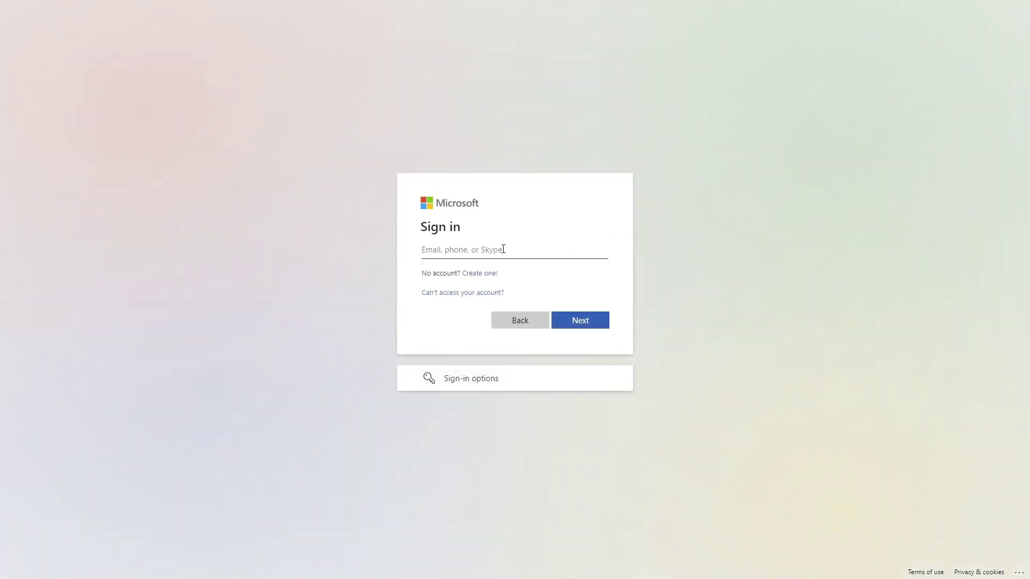
left_click(581, 322)
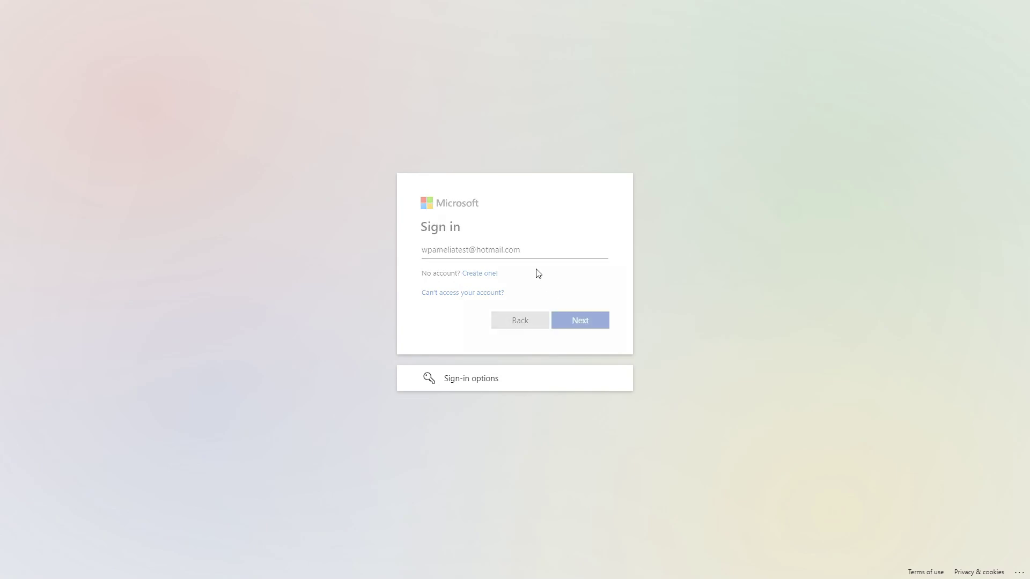
type("••••")
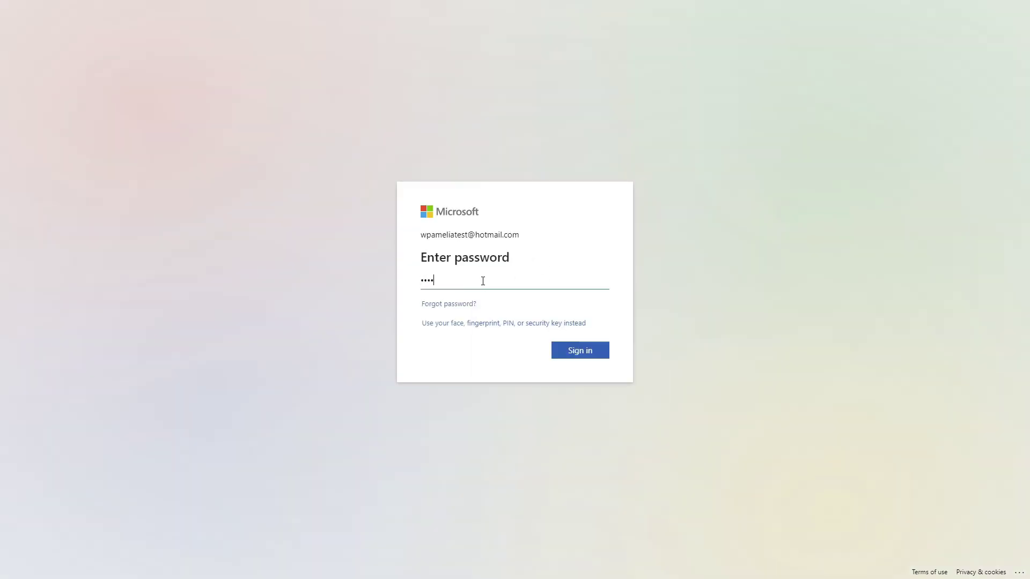
type("••••••")
key("Return")
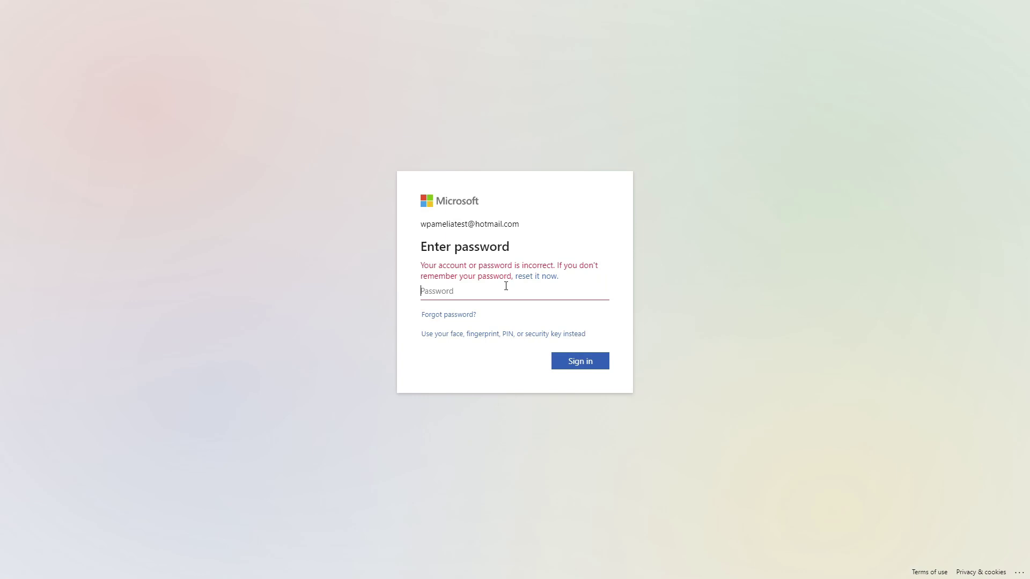
type("•••••••••")
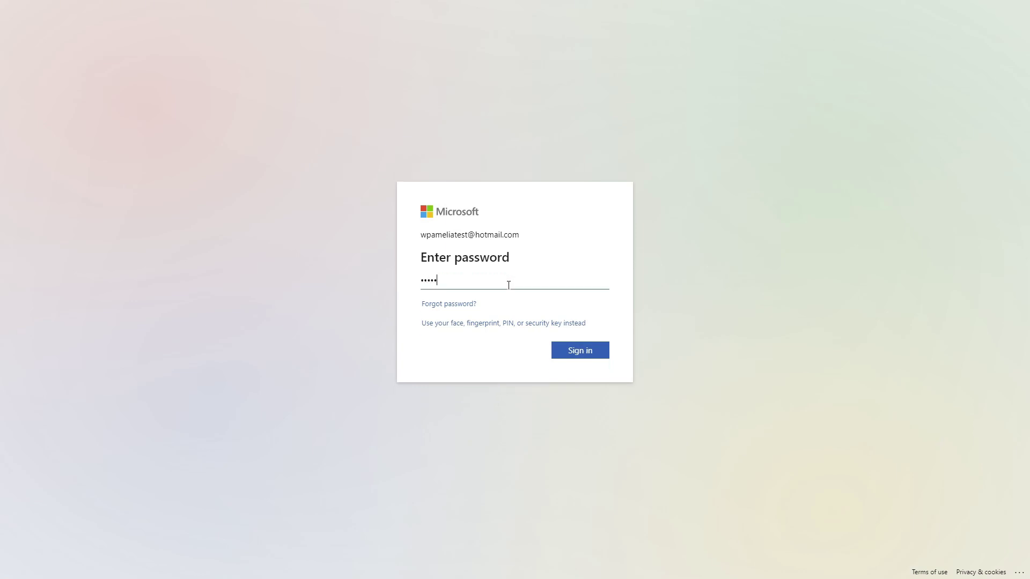
left_click(587, 348)
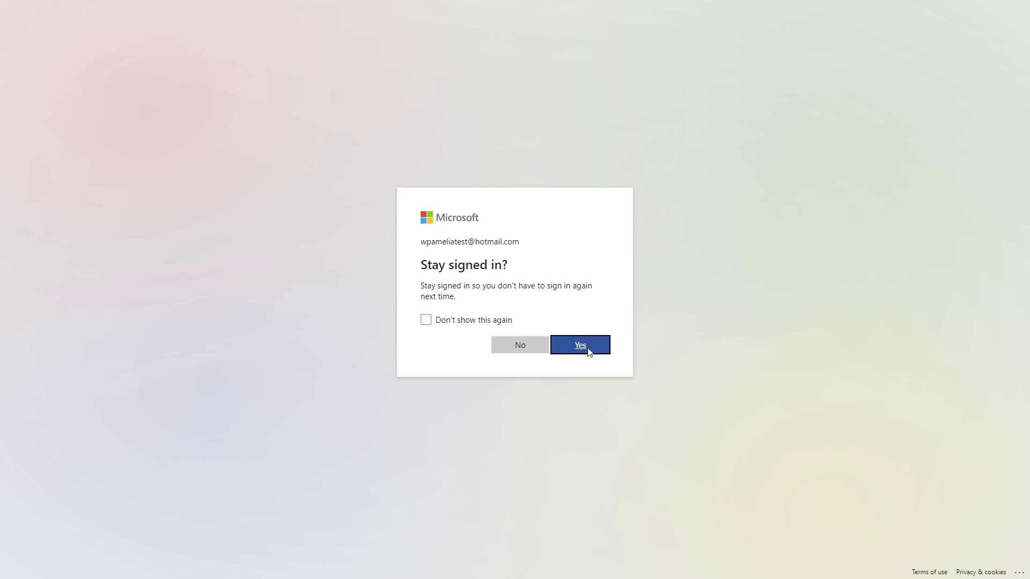
left_click(515, 348)
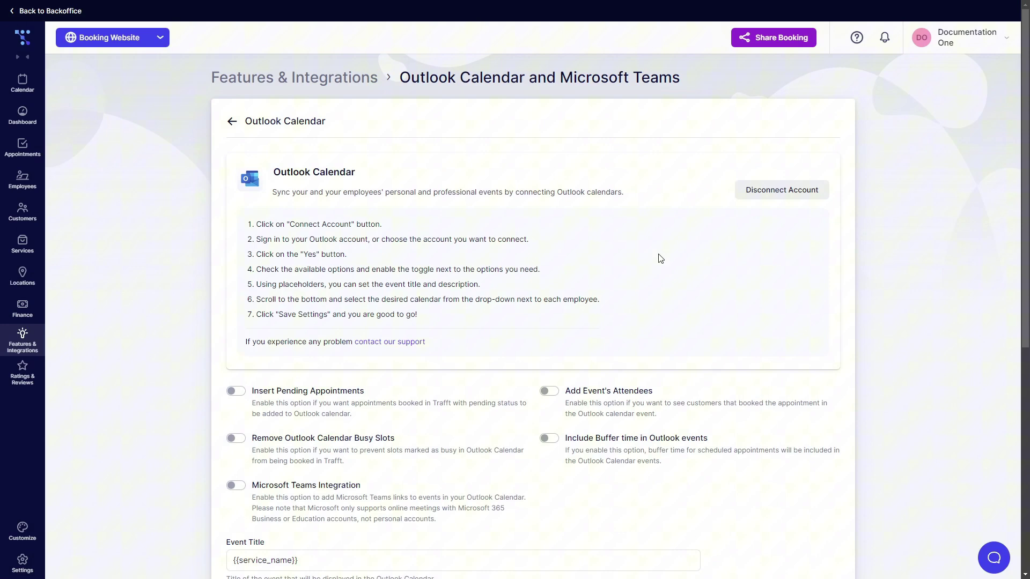
scroll(298, 170, "down", 1)
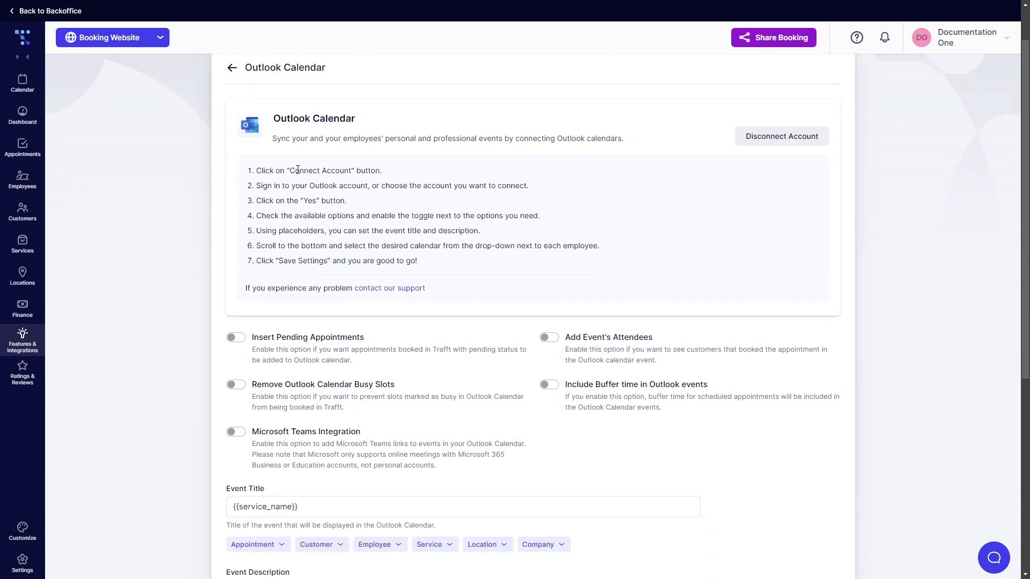
scroll(309, 166, "up", 1)
scroll(343, 163, "down", 7)
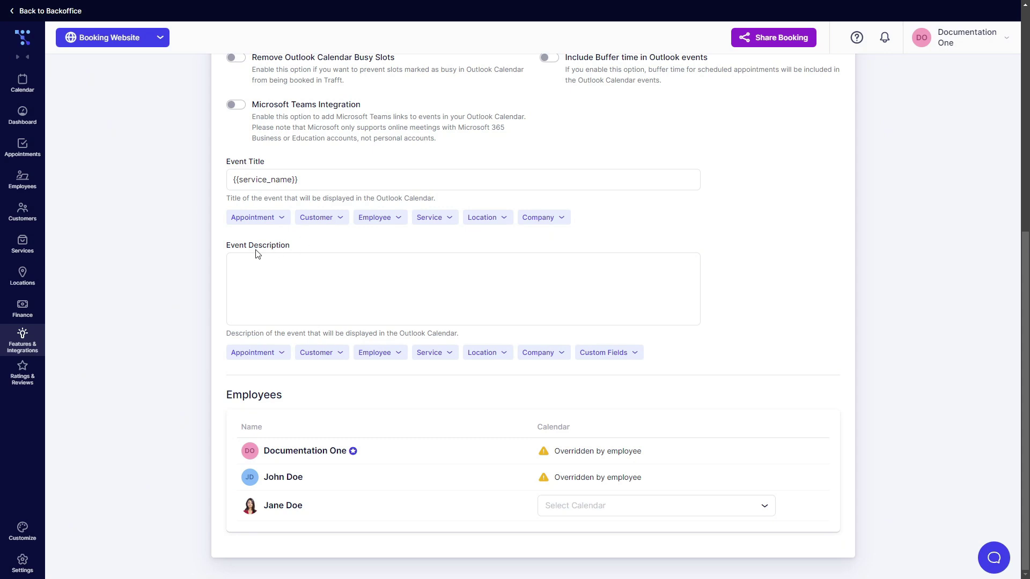
left_click(315, 177)
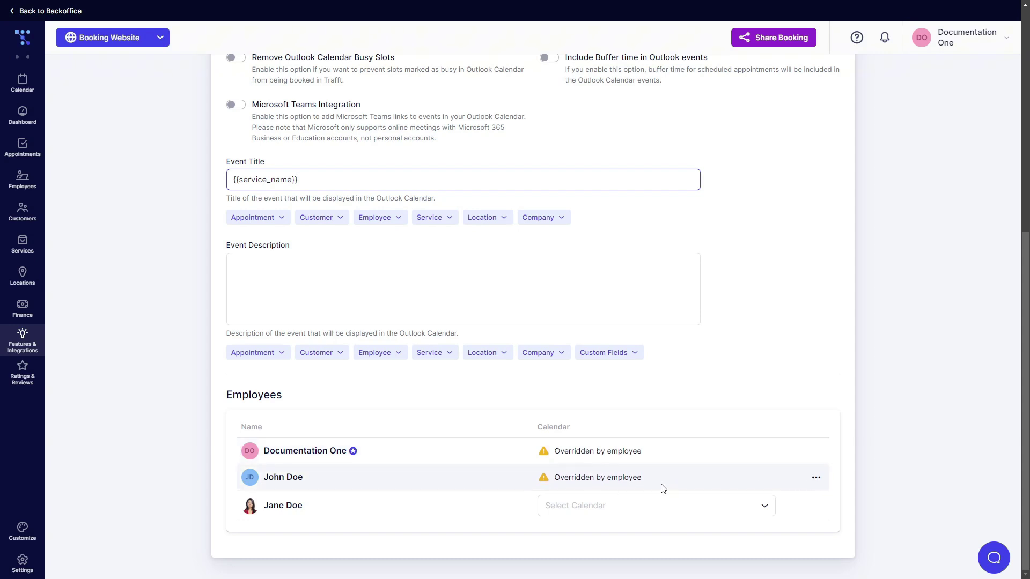
left_click(821, 481)
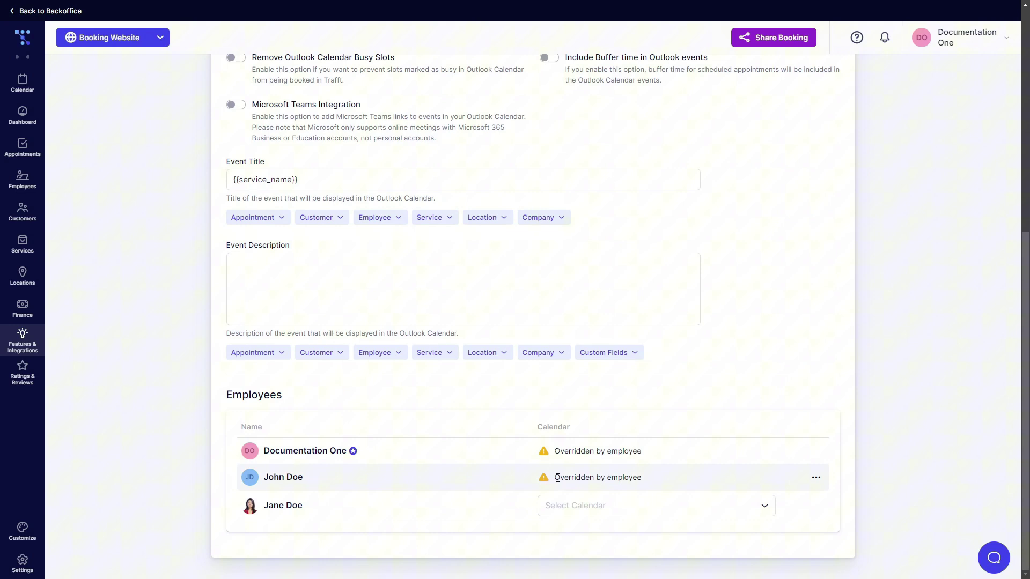
left_click_drag(556, 479, 648, 483)
left_click(902, 464)
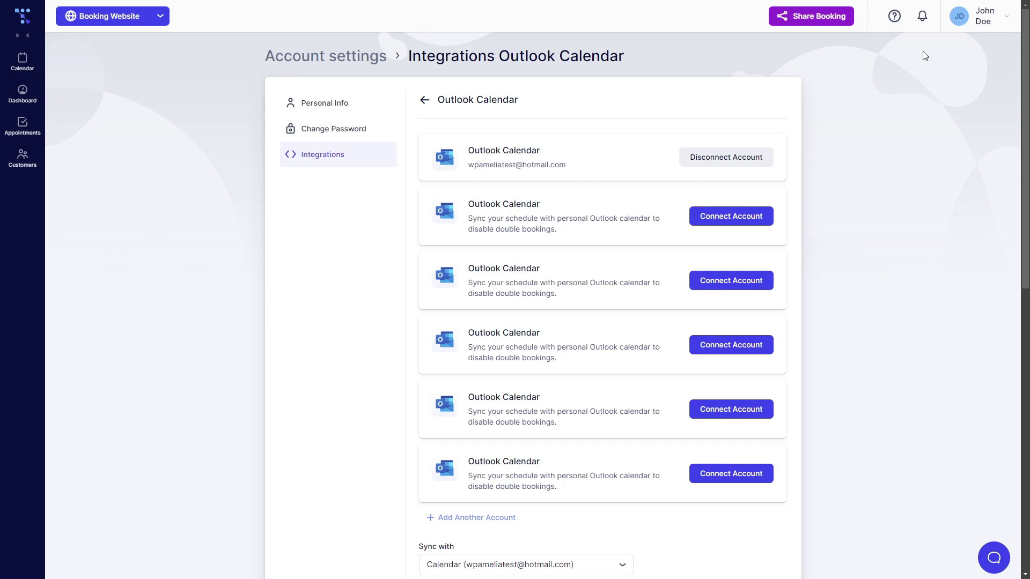
left_click(984, 21)
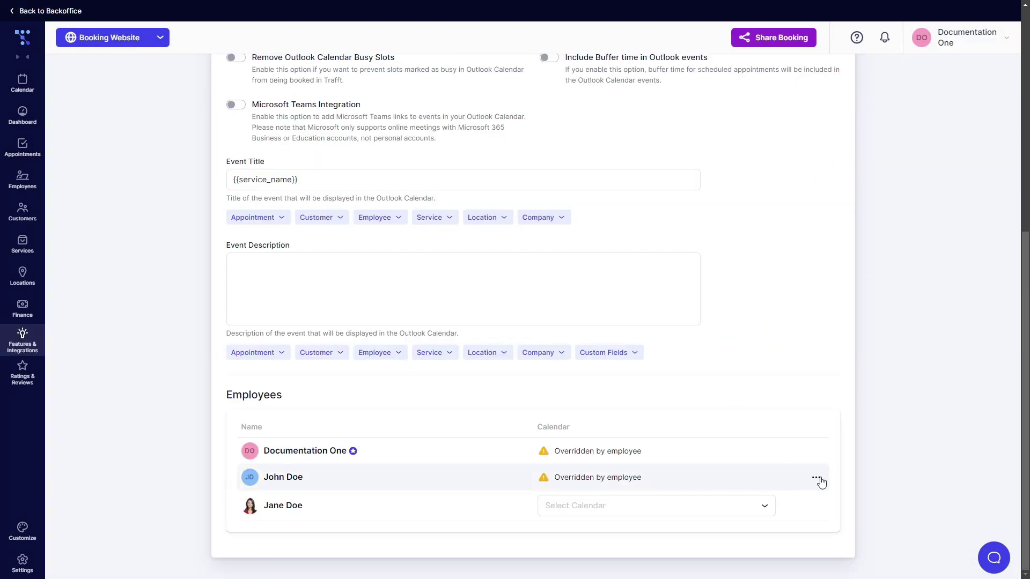
Step: Disconnect the employee's personal Outlook calendar, clear their calendar selection, and save the changes
left_click(817, 479)
left_click(782, 501)
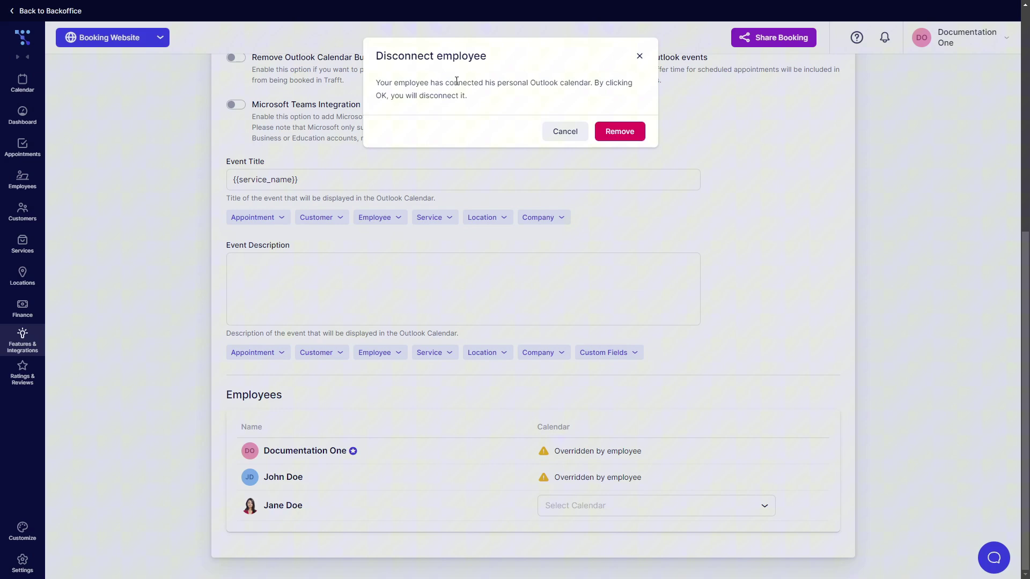
left_click(616, 131)
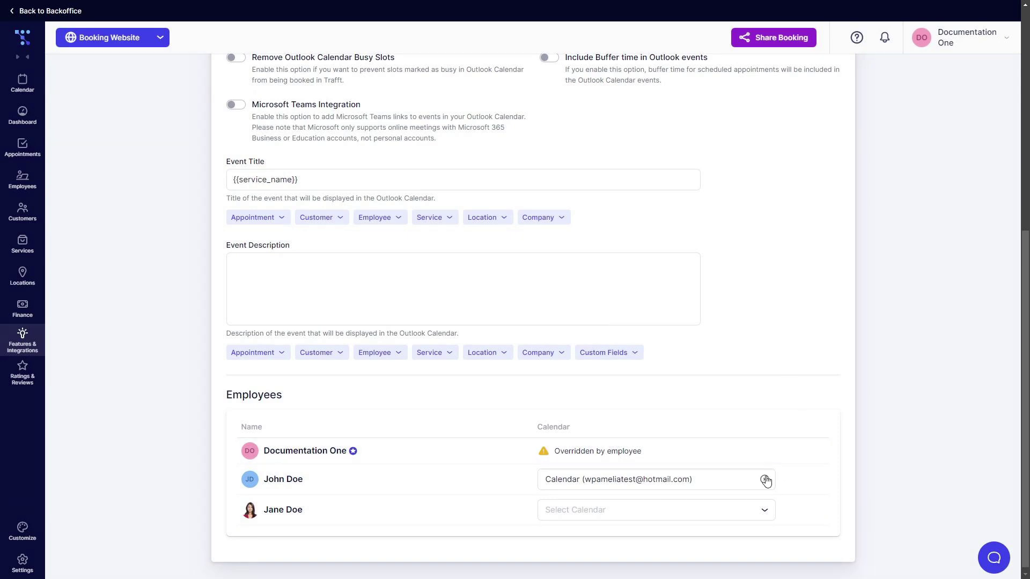
left_click(765, 479)
left_click(624, 146)
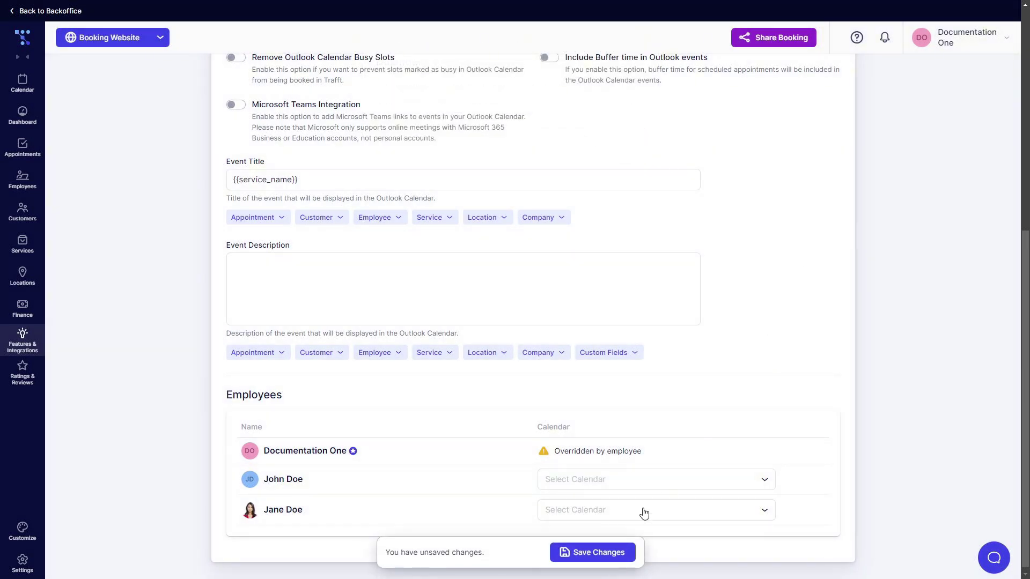
left_click(598, 555)
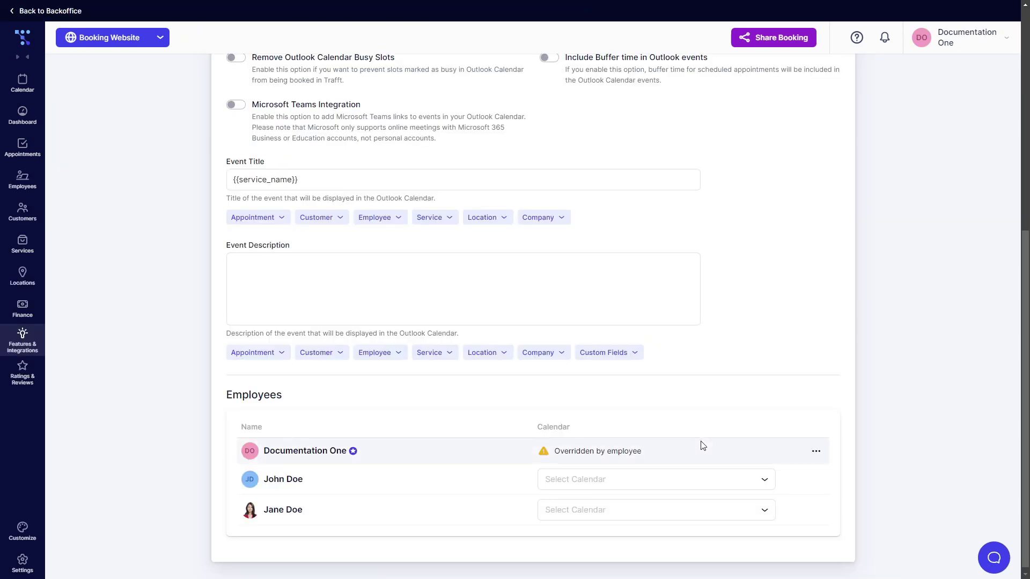
Step: Assign John Doe the connected Outlook calendar and review the notice that Admin connected it
left_click(650, 481)
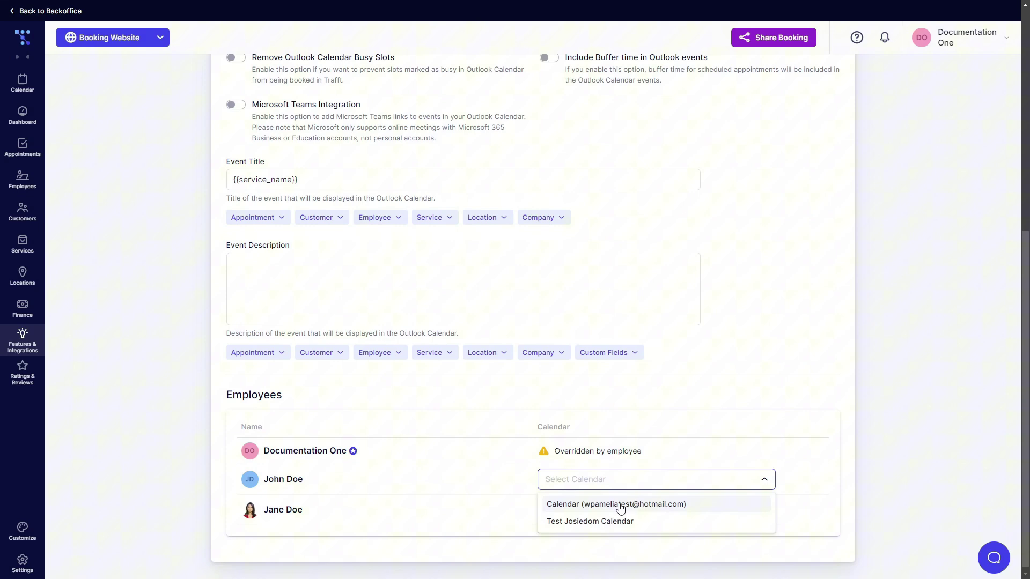
left_click(620, 505)
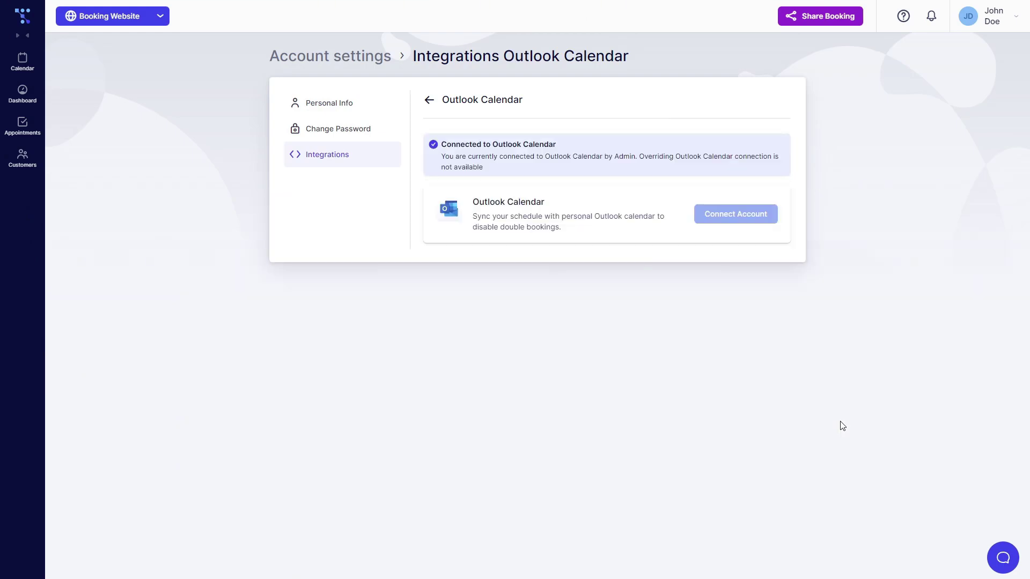
left_click_drag(445, 157, 765, 159)
left_click(476, 166)
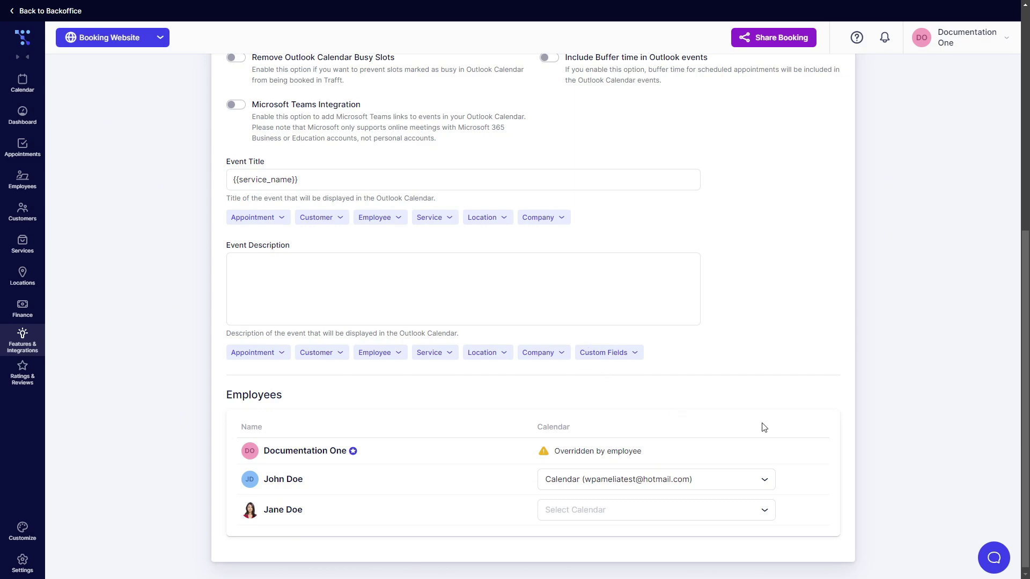
Step: Turn on Insert Pending Appointments, Include Buffer time and Remove Outlook Calendar Busy Slots, then save
scroll(764, 428, "up", 4)
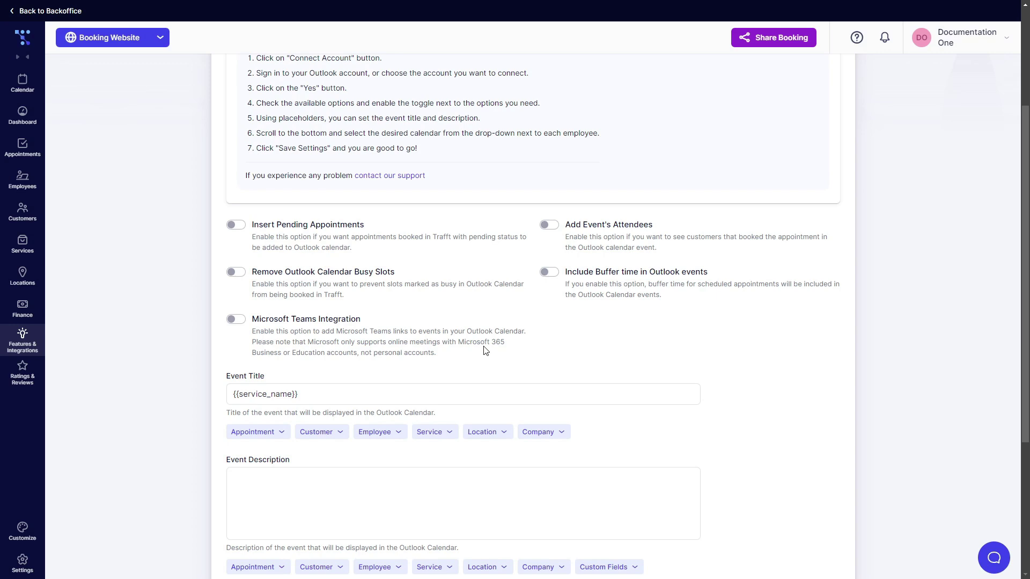
left_click(239, 229)
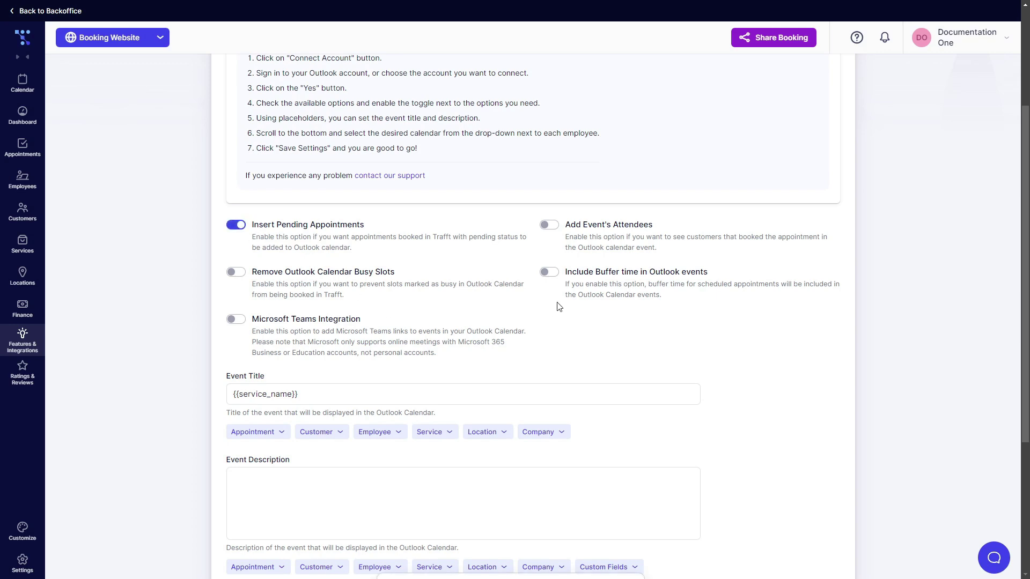
left_click(548, 272)
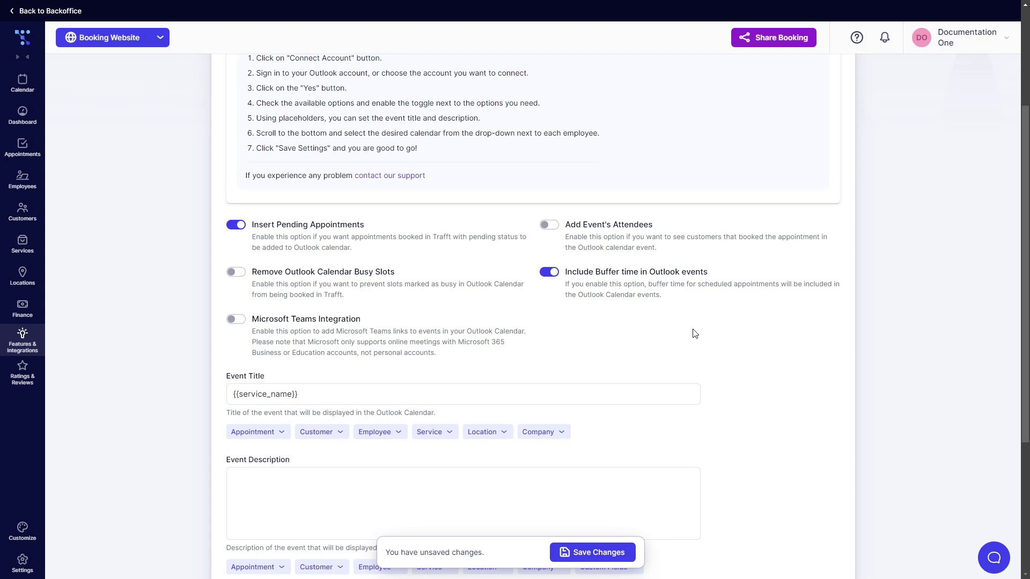
left_click(236, 272)
scroll(570, 360, "down", 4)
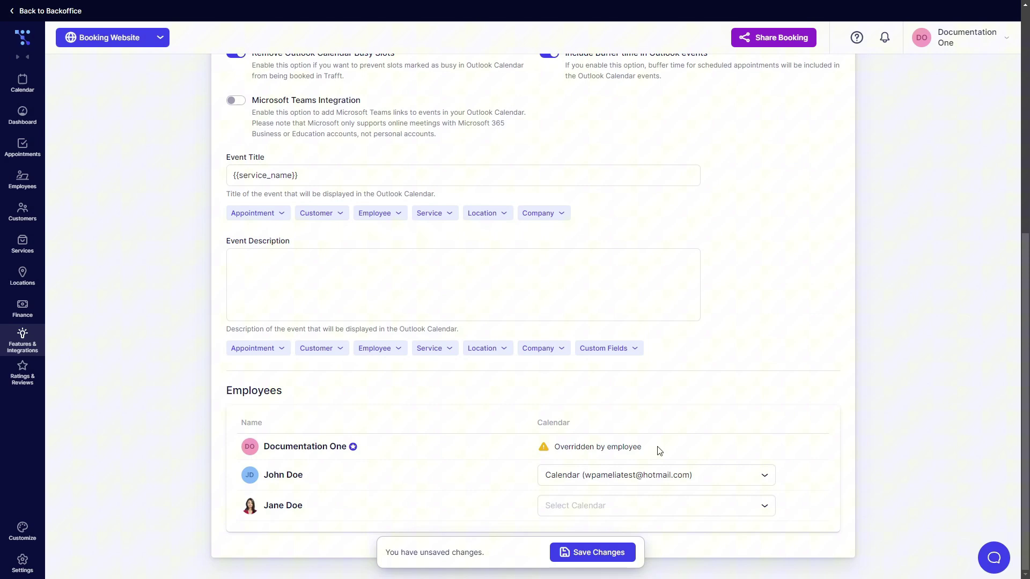
scroll(617, 422, "up", 7)
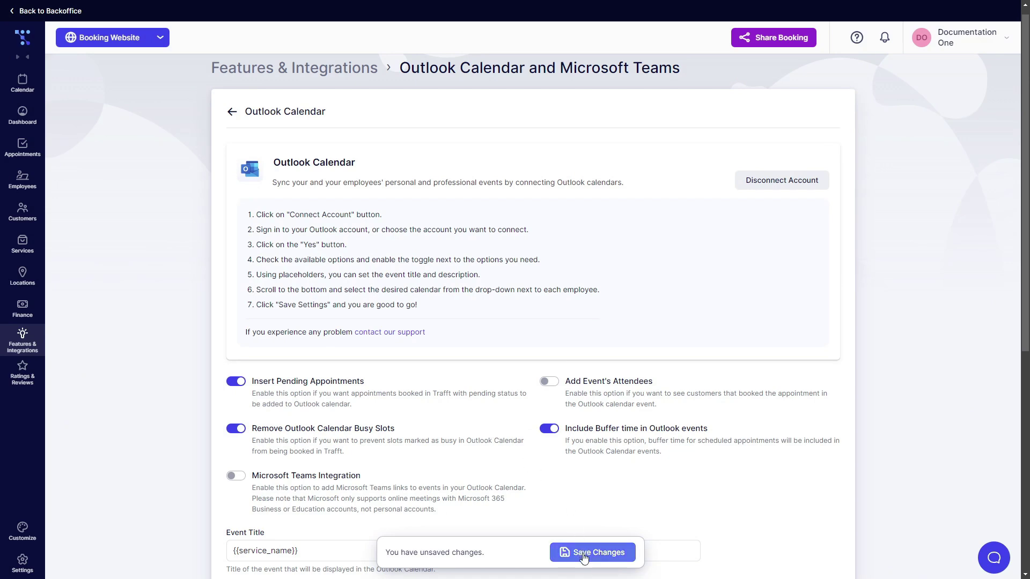
scroll(687, 388, "down", 7)
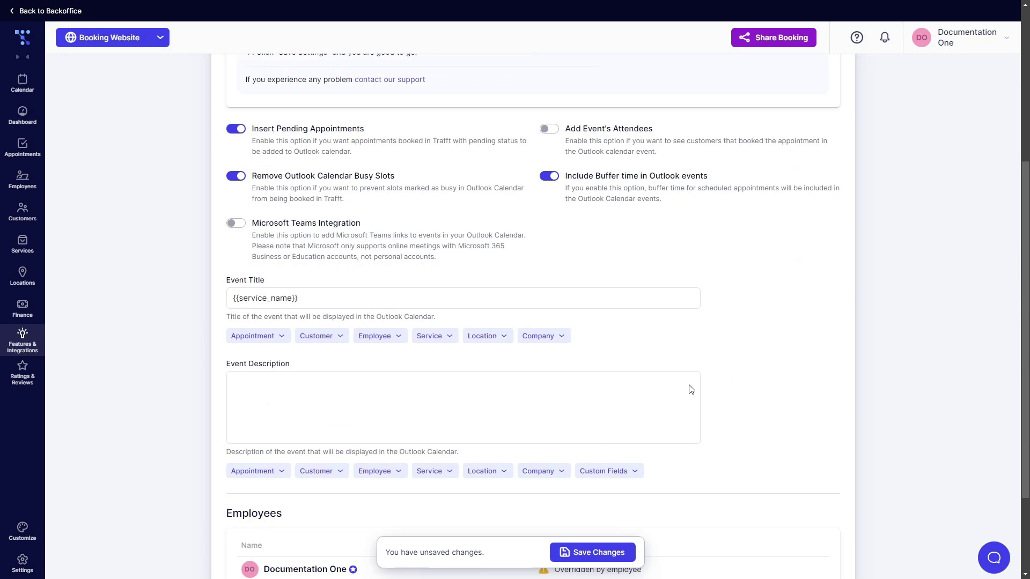
left_click(600, 559)
scroll(678, 445, "up", 6)
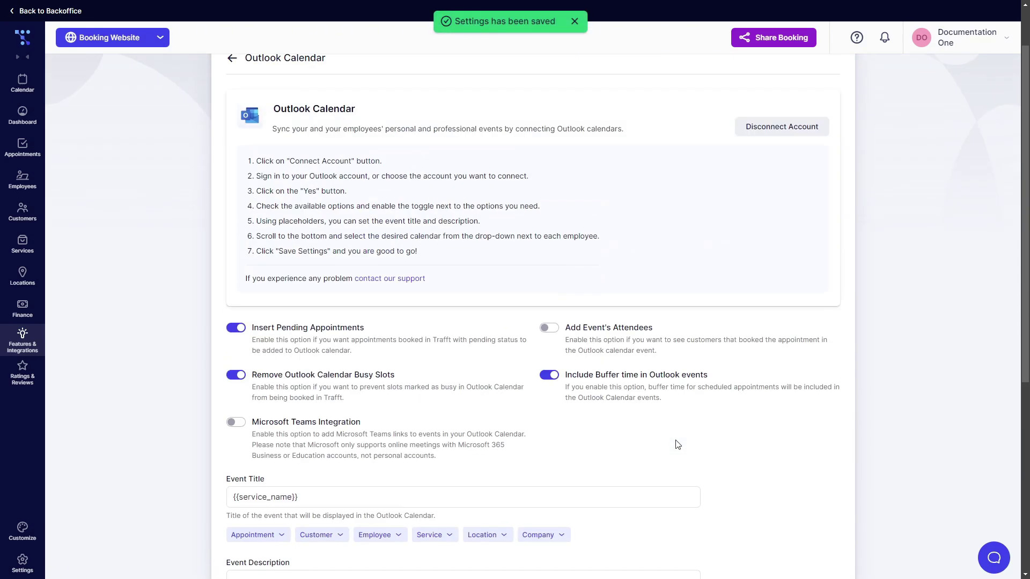
scroll(430, 431, "down", 1)
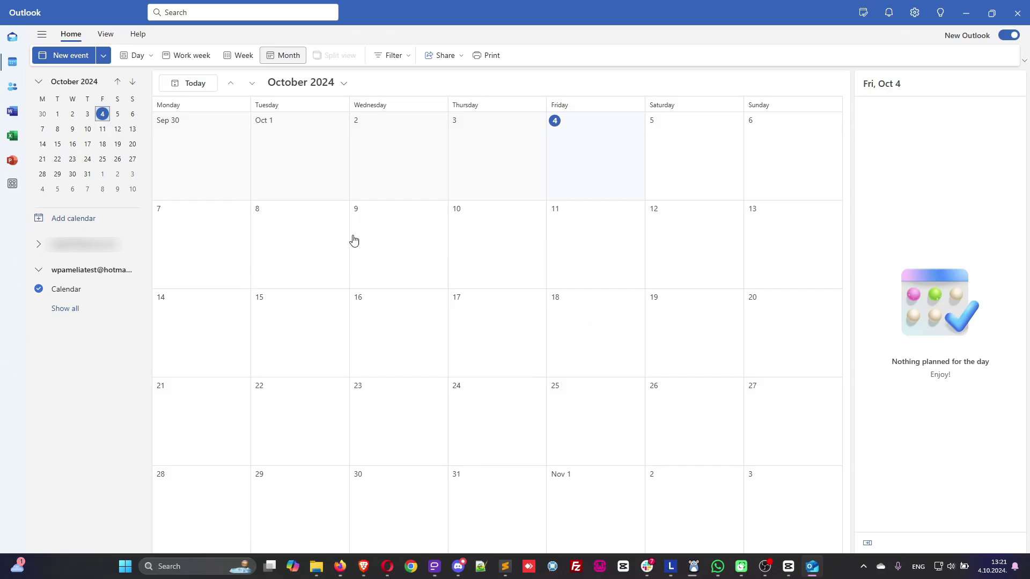
Step: Start a new Outlook event titled 'Lunch' on Tuesday, October 8
left_click(300, 228)
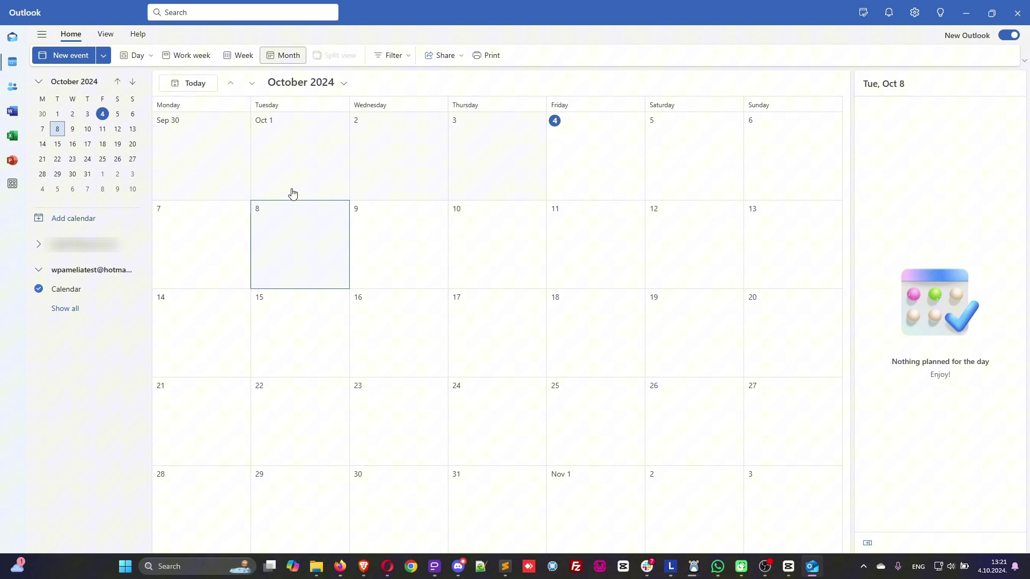
left_click(78, 55)
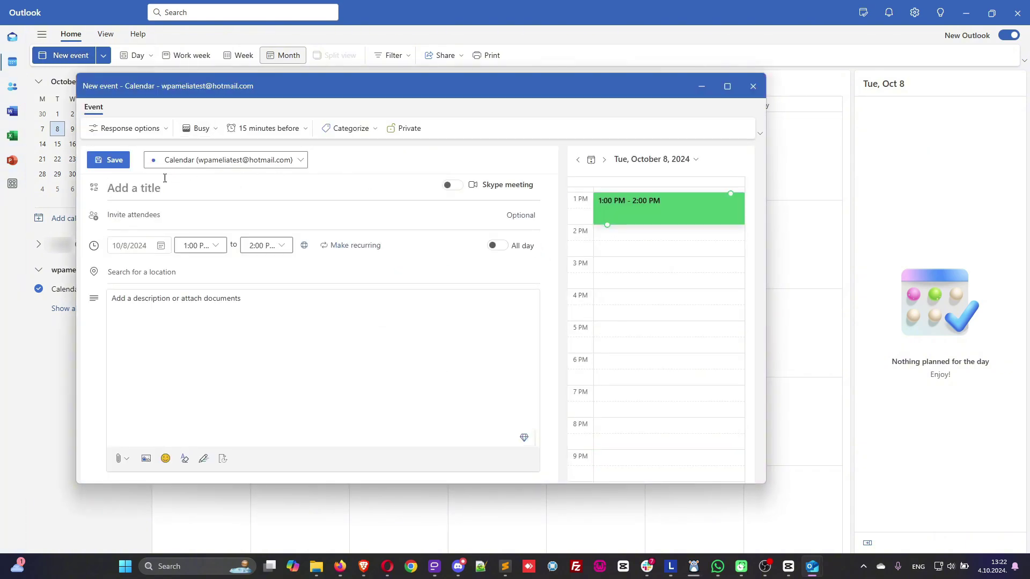
left_click(153, 197)
type("Lunch")
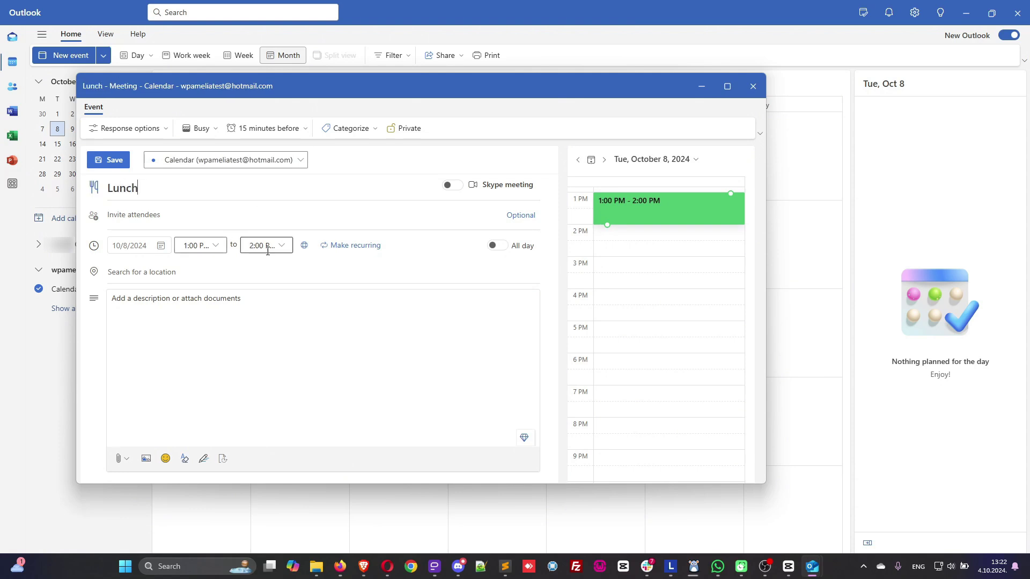
Step: Set the Lunch event's start time zone to Belgrade and save it
left_click(302, 246)
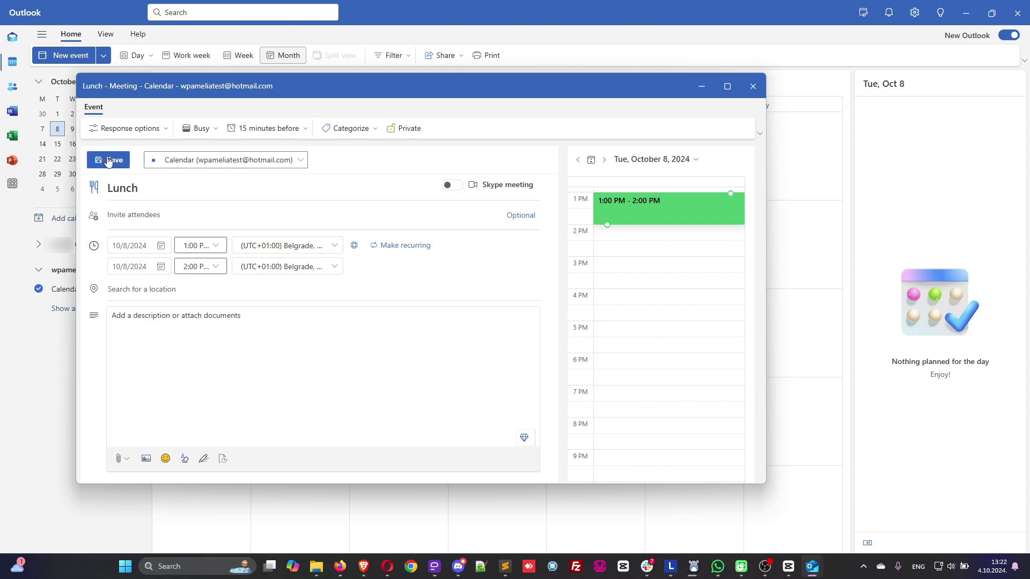
left_click(329, 248)
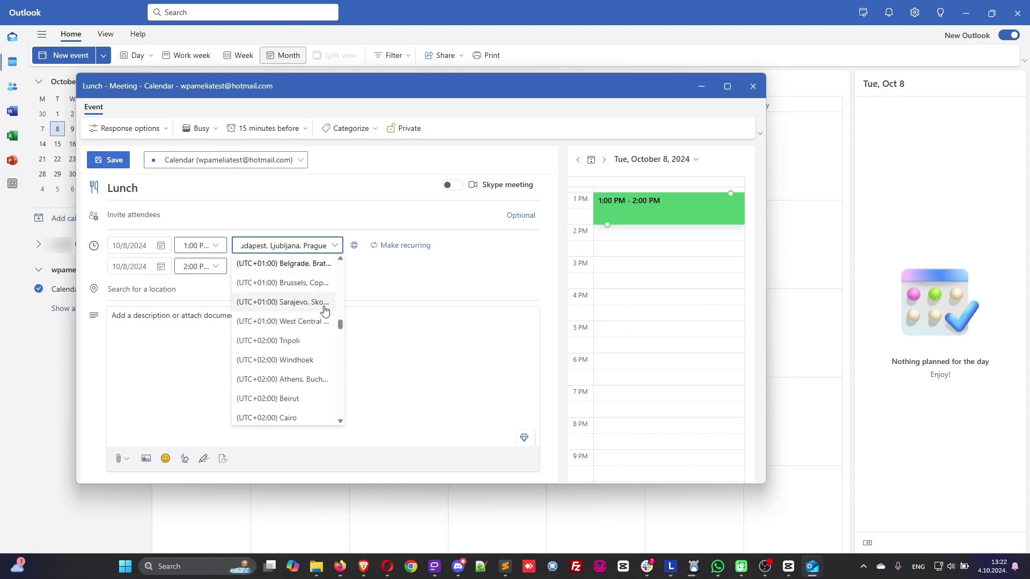
left_click(325, 263)
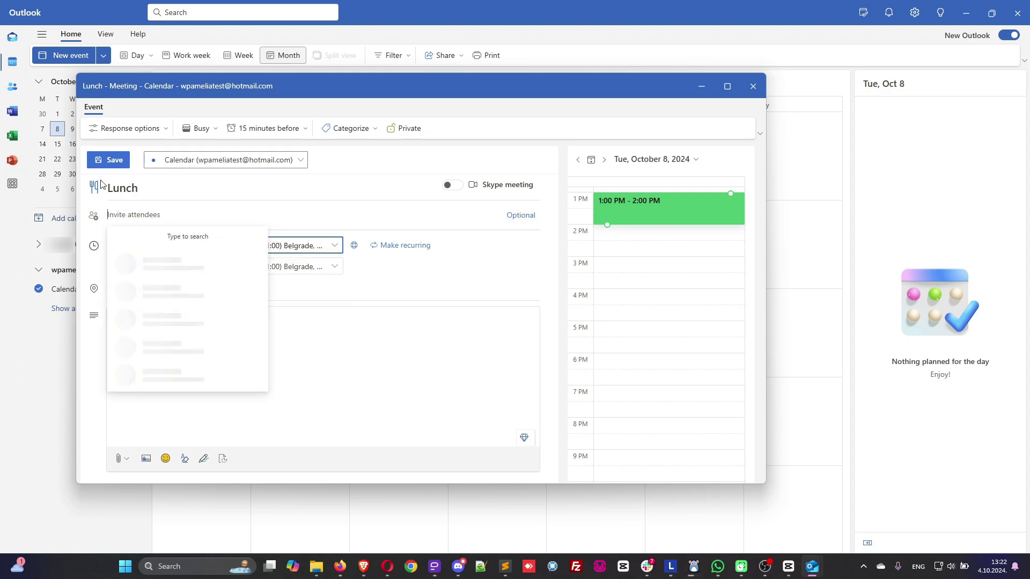
left_click(105, 162)
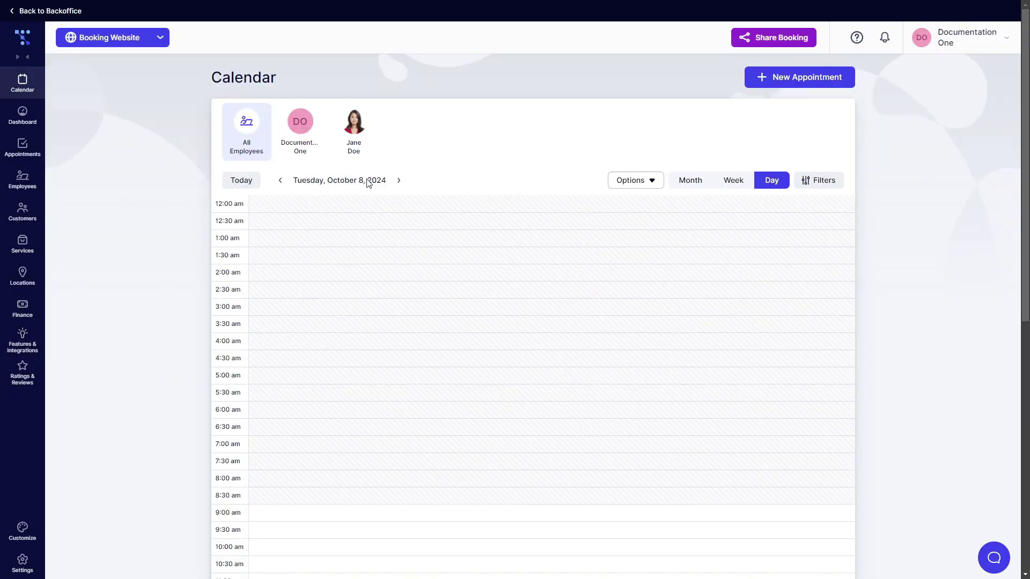
Step: Scroll through Trafft's October 8 day view to confirm no appointments or busy slots appear
scroll(427, 175, "down", 5)
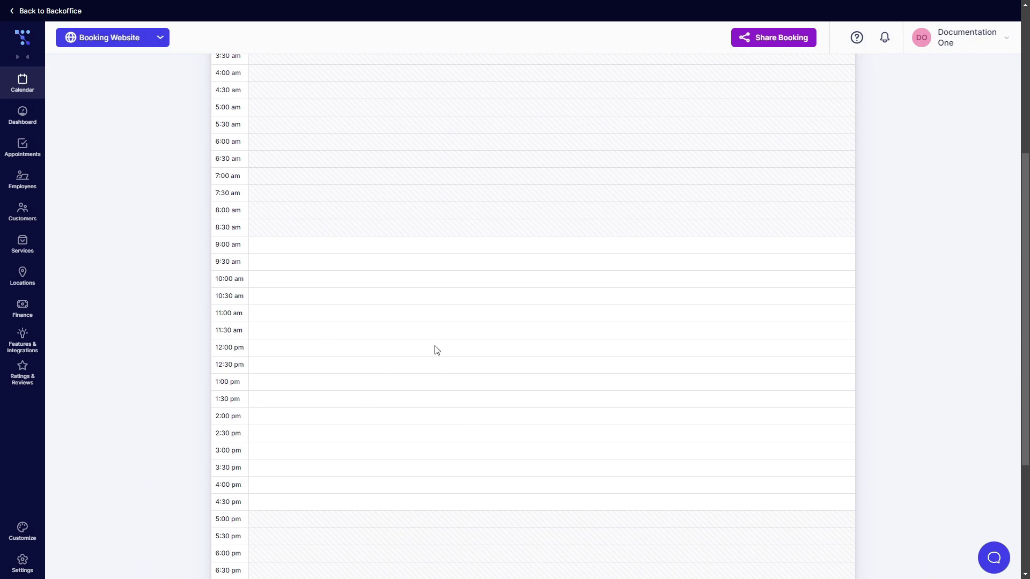
scroll(393, 320, "up", 5)
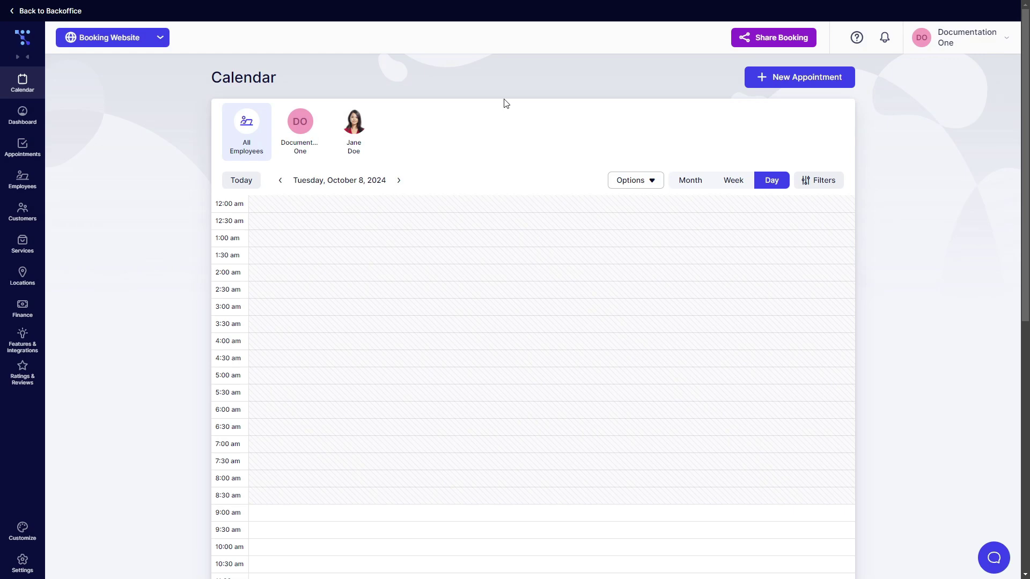
scroll(487, 413, "down", 5)
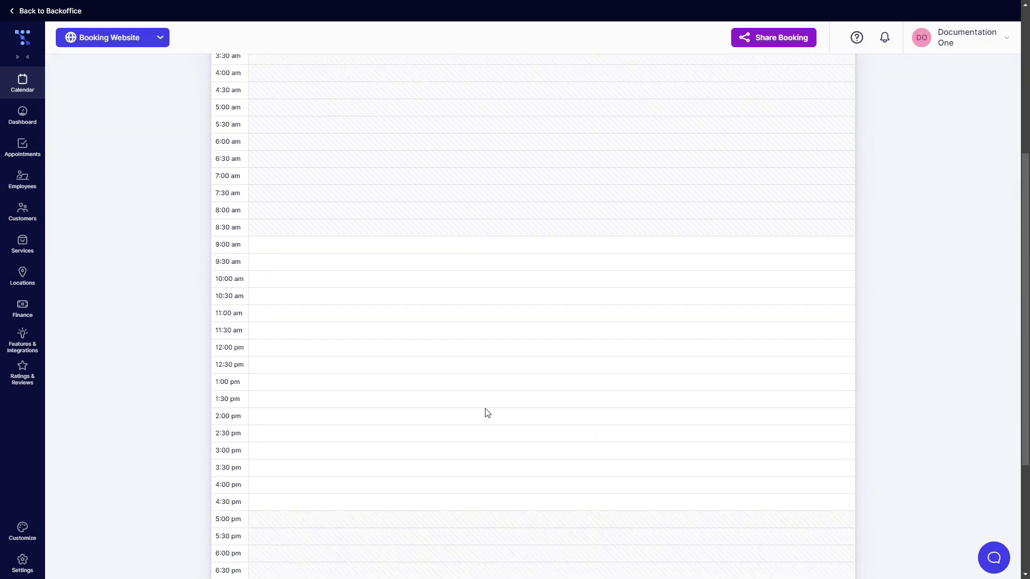
scroll(572, 307, "up", 5)
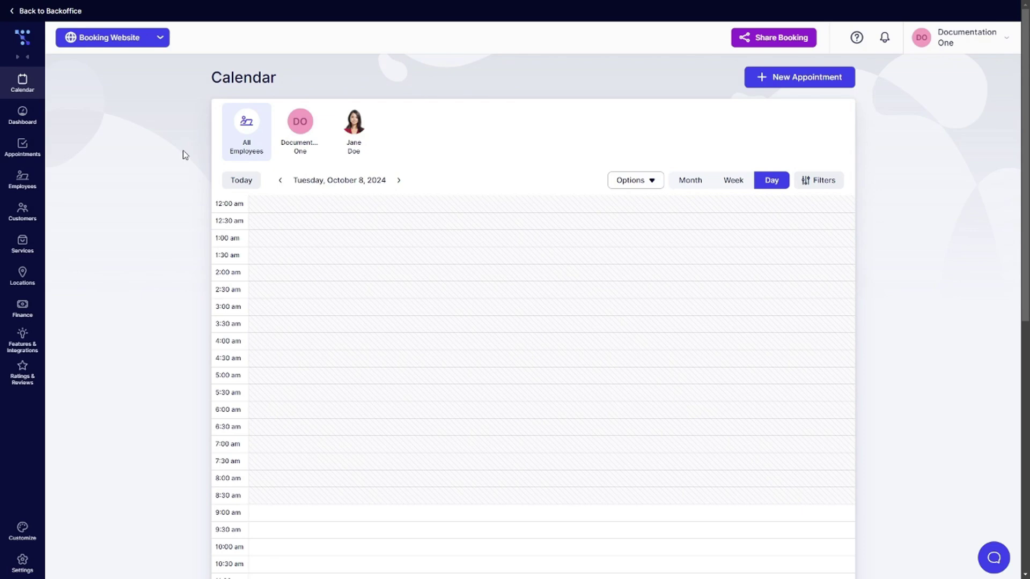
Step: On the booking website, choose Mentoring session, Office, John Doe, Tuesday October 8, 11:00 am–1:00 pm slot
left_click(101, 39)
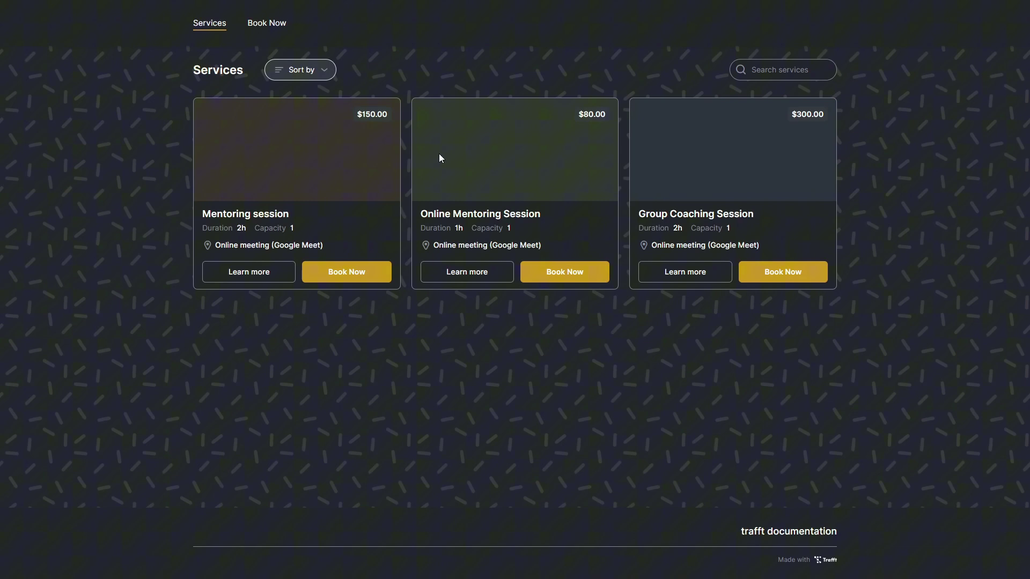
left_click(358, 281)
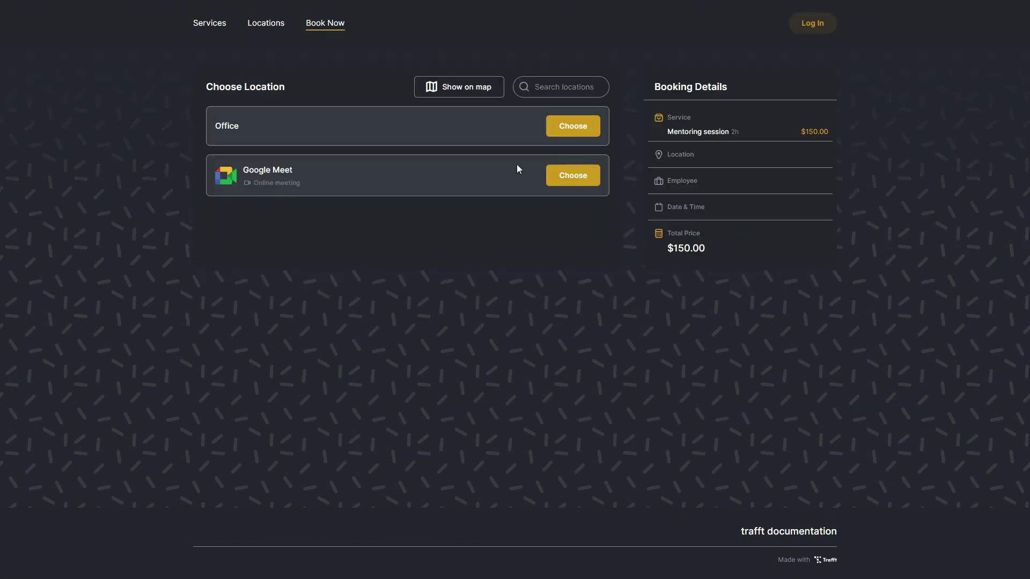
left_click(572, 134)
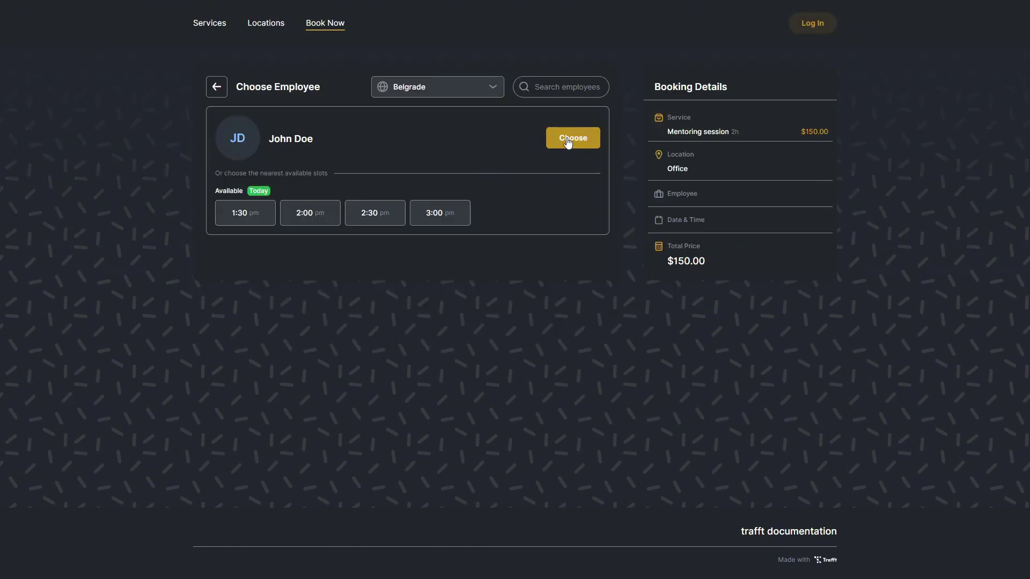
left_click(568, 137)
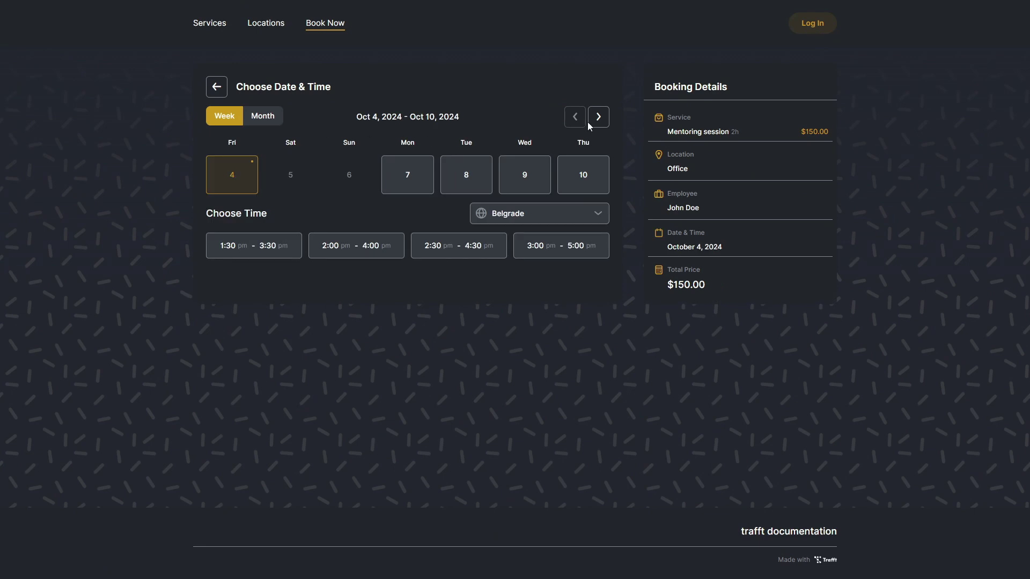
left_click(465, 176)
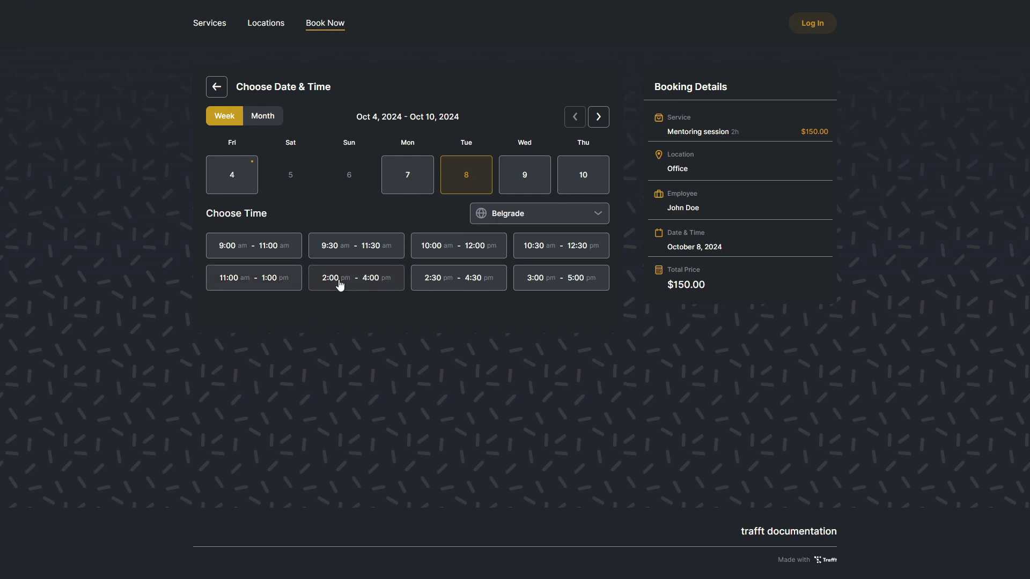
left_click(272, 283)
Step: Enter the customer's first name, last name and e-mail, then book with on-site payment
left_click(244, 172)
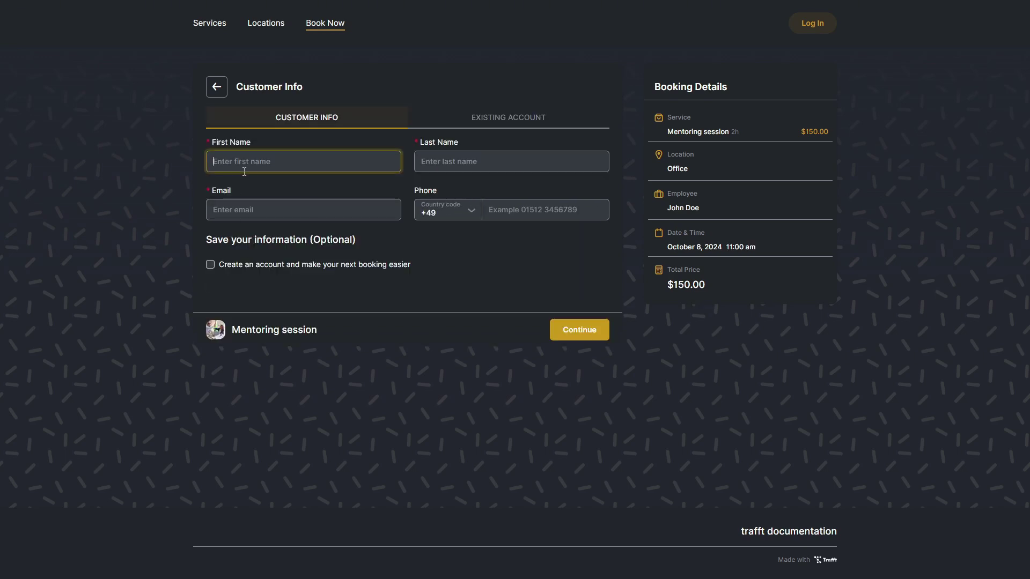
type("John")
key("Tab")
type("Hancock")
key("Tab")
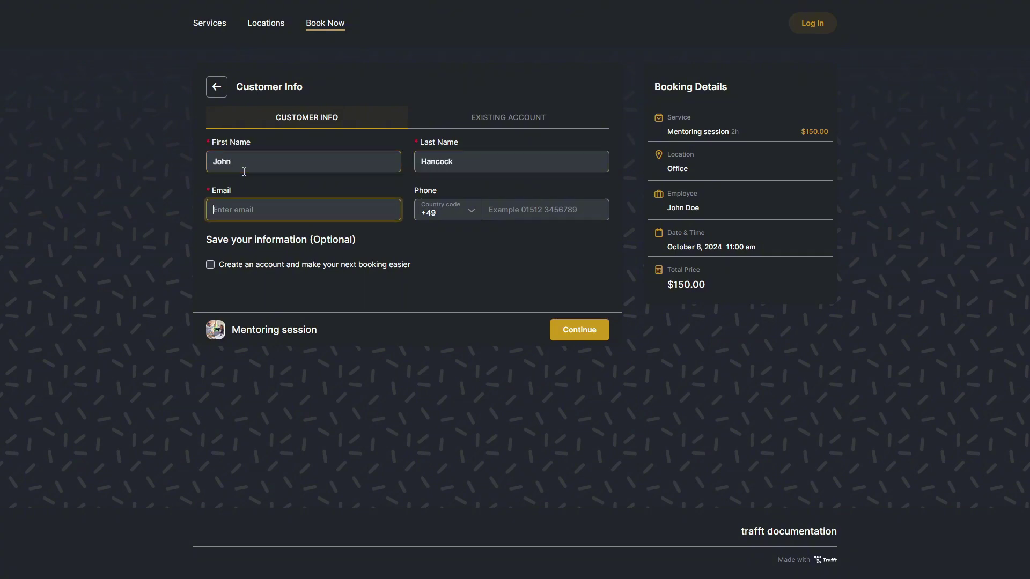
type("johnny@example.email.com")
left_click(577, 329)
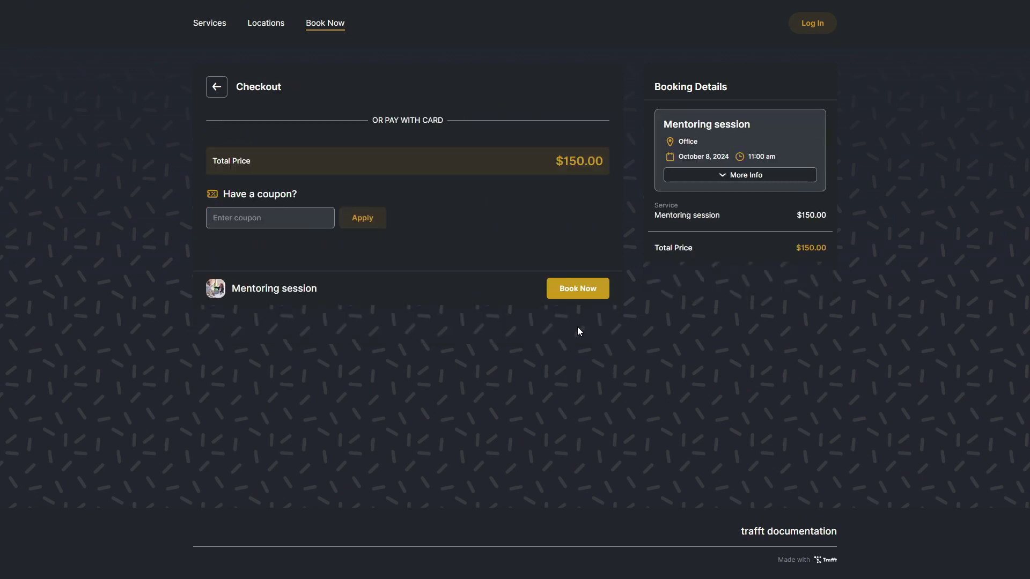
left_click(346, 142)
left_click(557, 338)
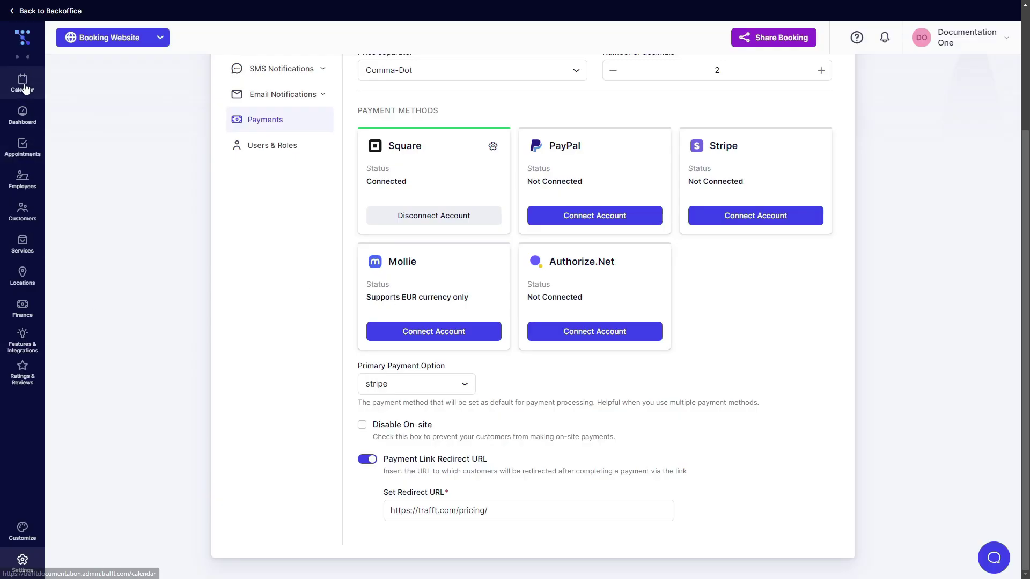
Step: Step Trafft's appointment calendar forward to Tuesday, October 8 and review that day
left_click(22, 80)
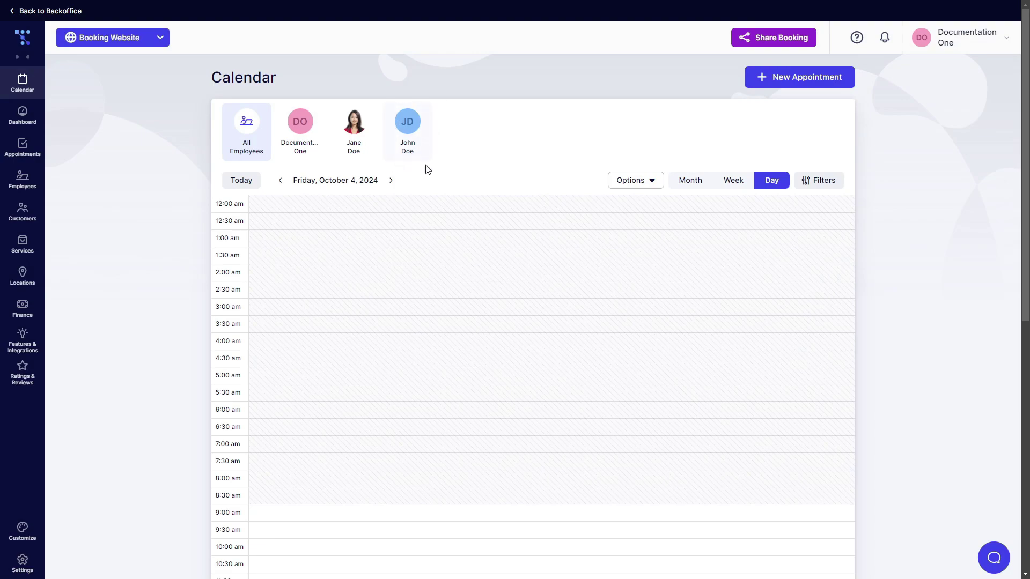
left_click(390, 180)
left_click(399, 184)
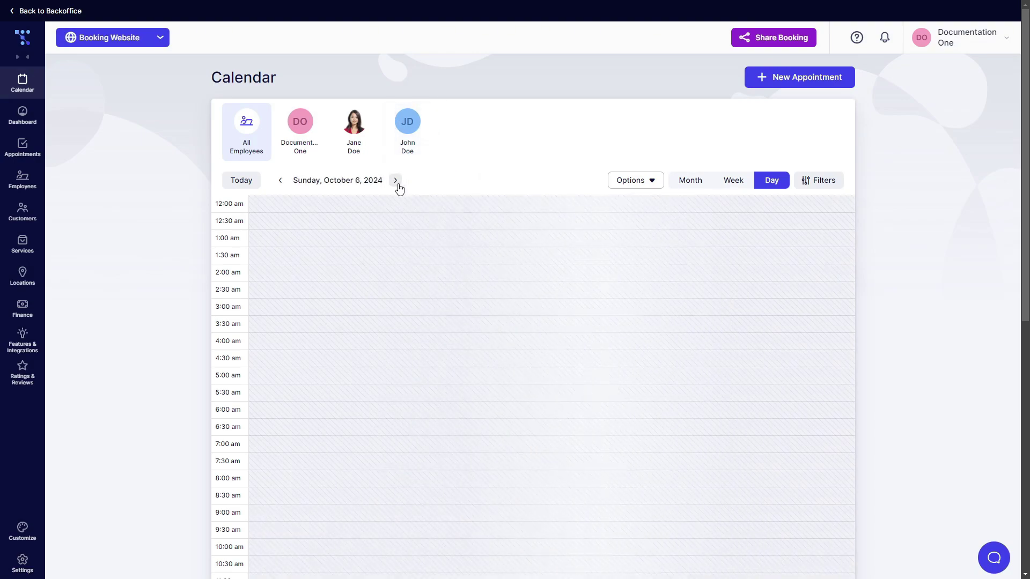
left_click(397, 184)
left_click(397, 184)
scroll(505, 156, "down", 7)
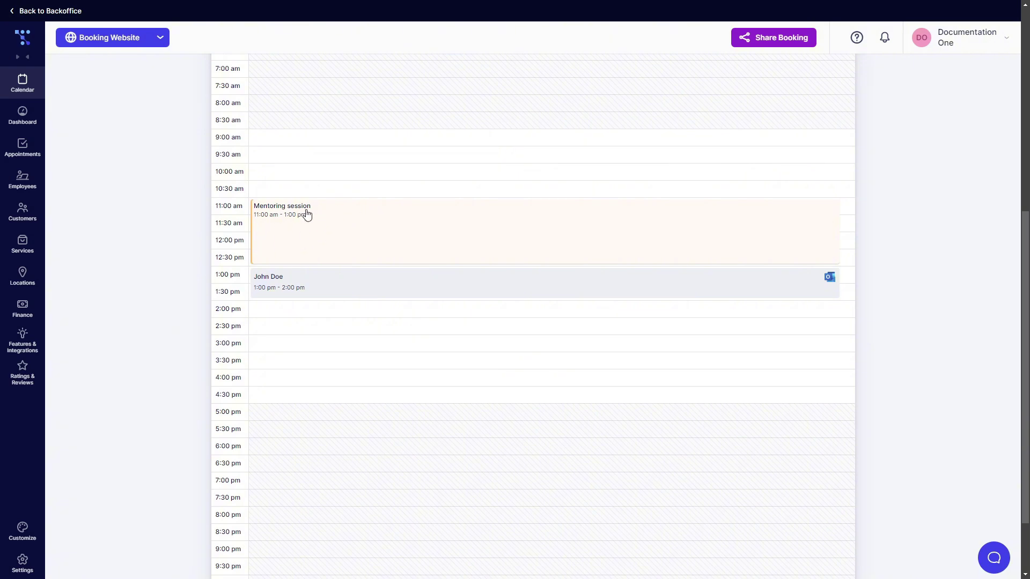
scroll(678, 138, "up", 7)
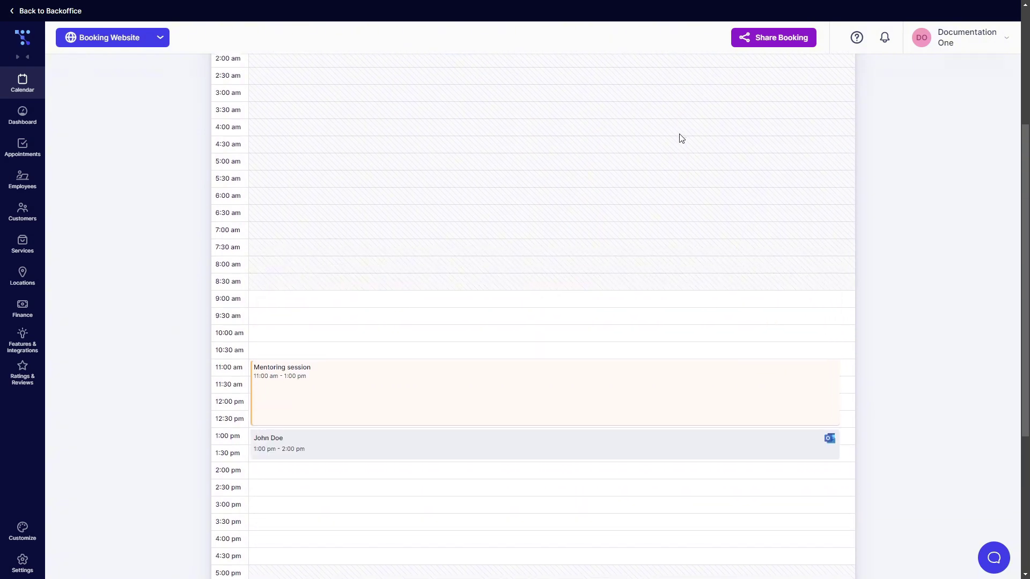
Step: Check the calendar display options and open the synced Mentoring session event's details
left_click(649, 180)
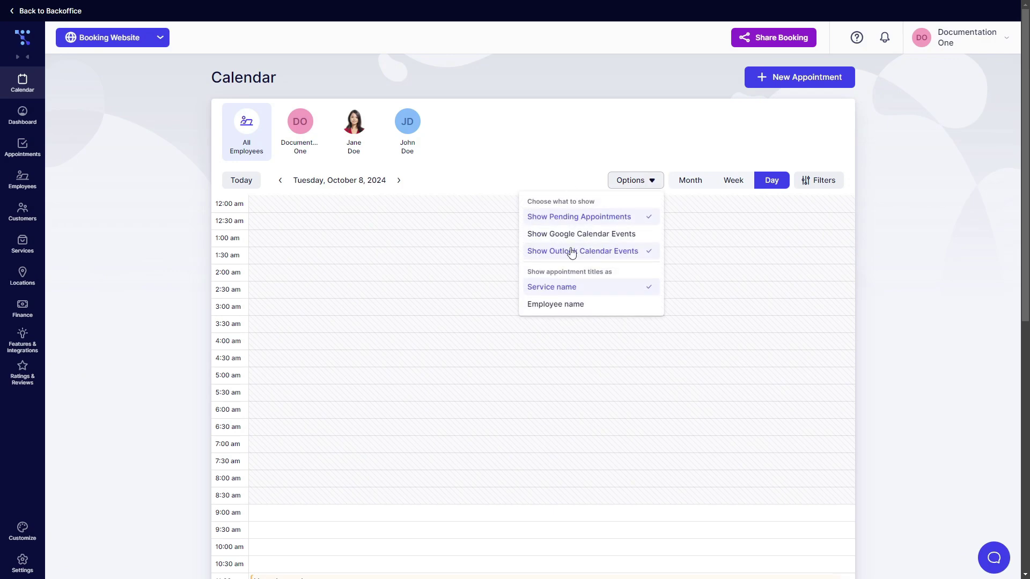
left_click(613, 141)
scroll(622, 177, "down", 7)
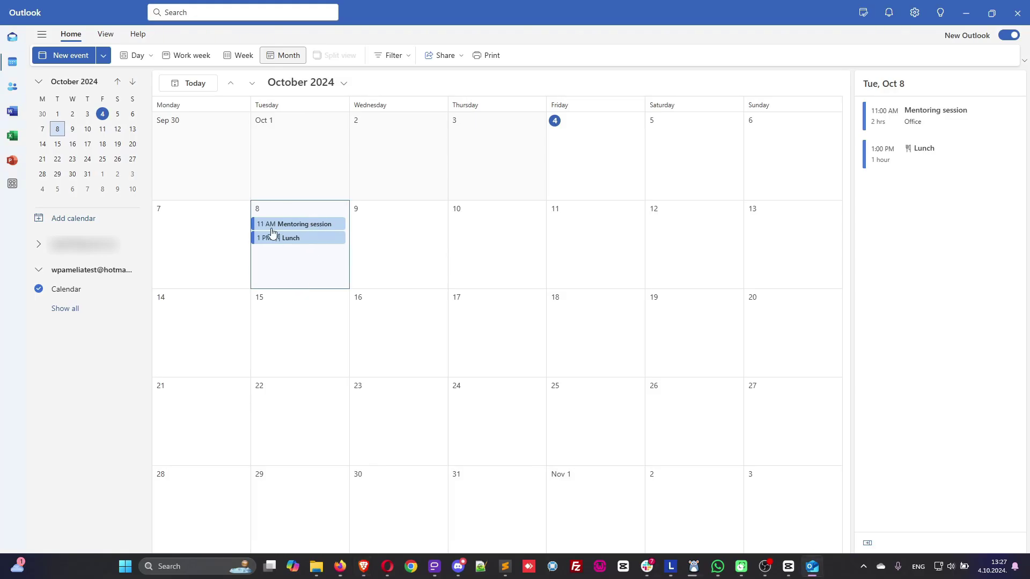
left_click(309, 224)
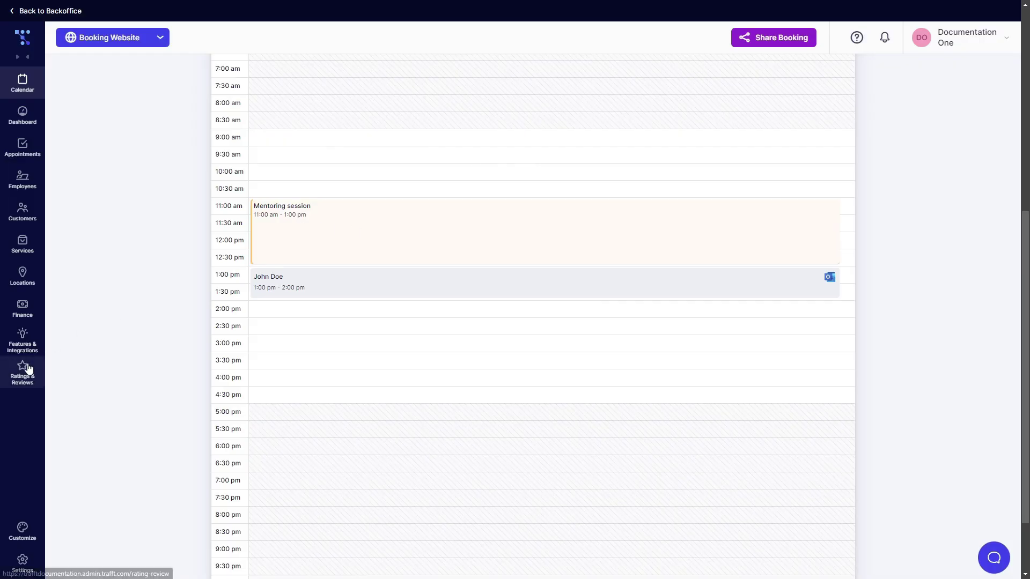
left_click(22, 342)
Step: In Outlook Calendar settings, begin the event description with the {{customer_full_name}} placeholder
scroll(429, 285, "down", 4)
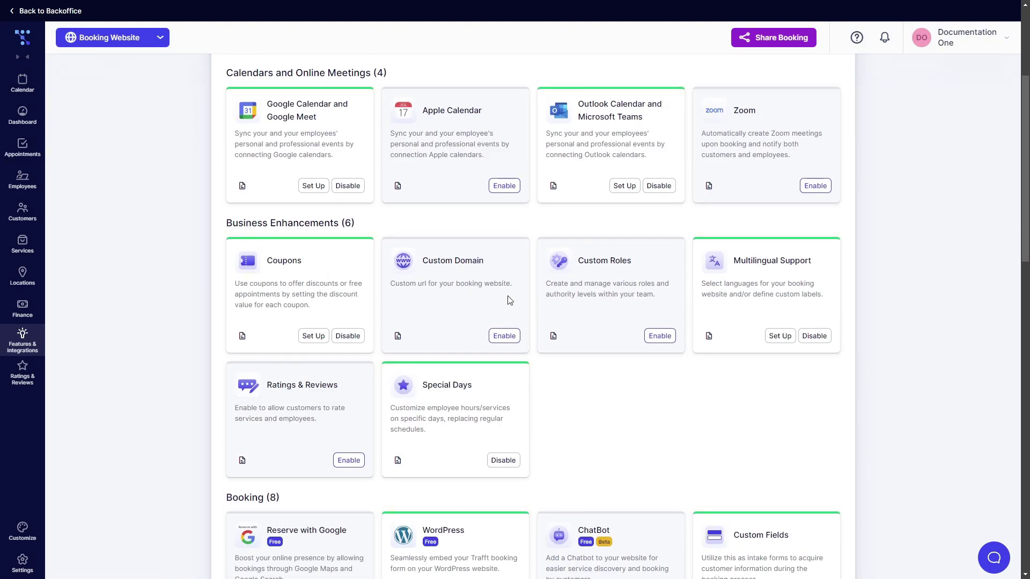
scroll(590, 252, "up", 1)
left_click(625, 233)
scroll(499, 375, "down", 5)
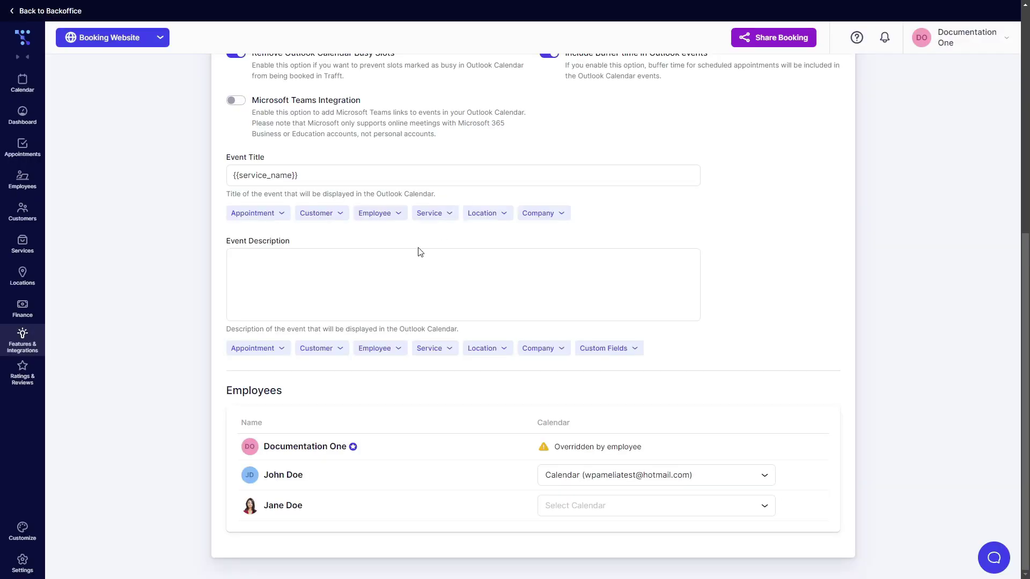
left_click(345, 301)
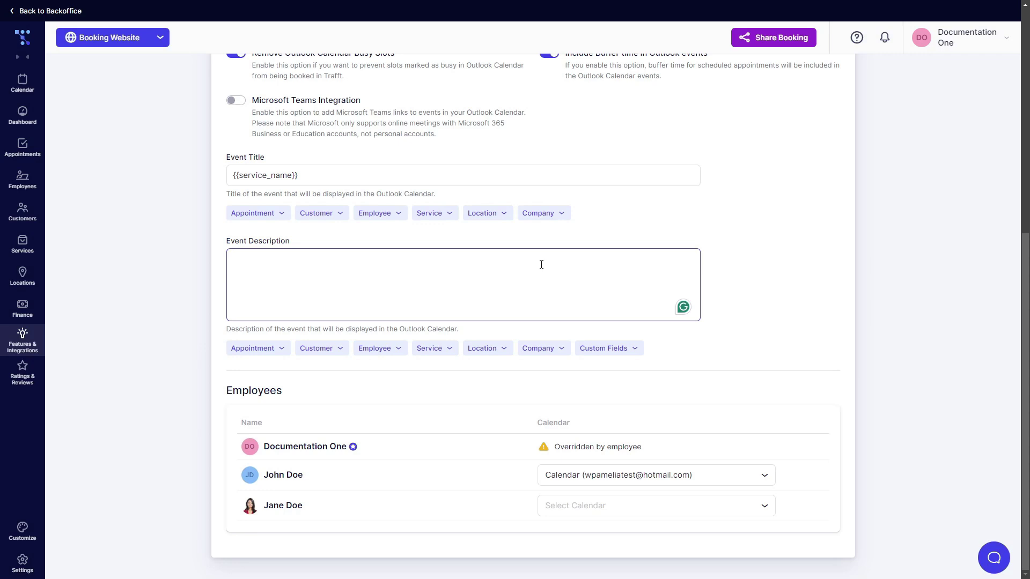
left_click(342, 349)
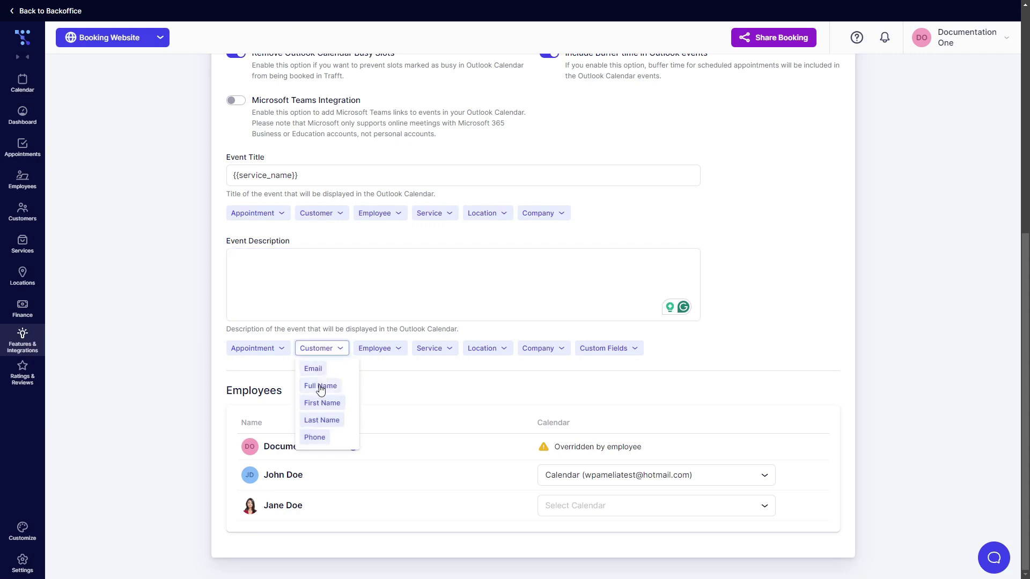
left_click(320, 386)
left_click(397, 291)
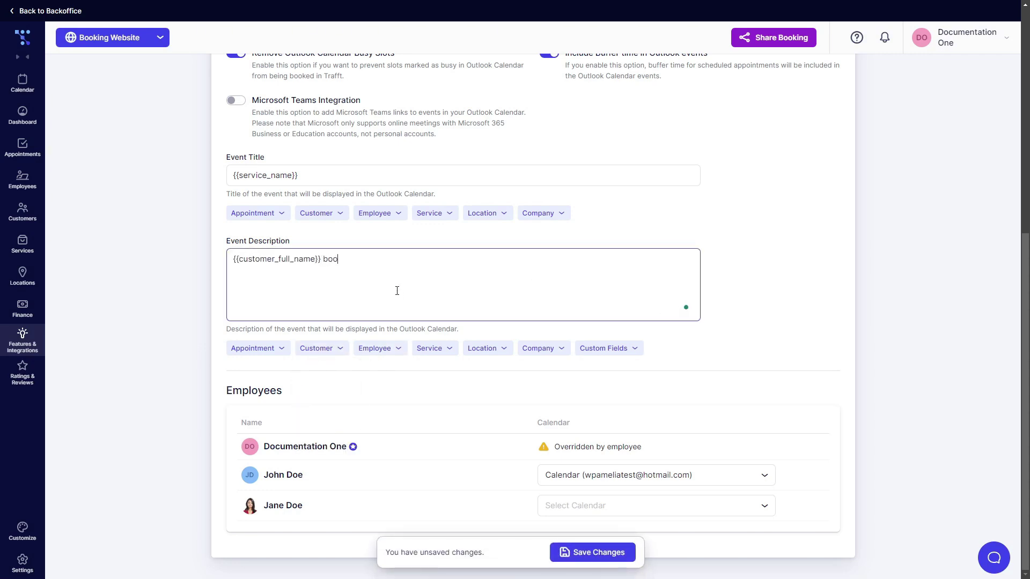
Step: Finish the description with {{service_name}}, 'appointment on' and {{appointment_start_date_time}}, save, and view October 8
left_click(446, 350)
left_click(447, 385)
type("a {{service_name}} appointment")
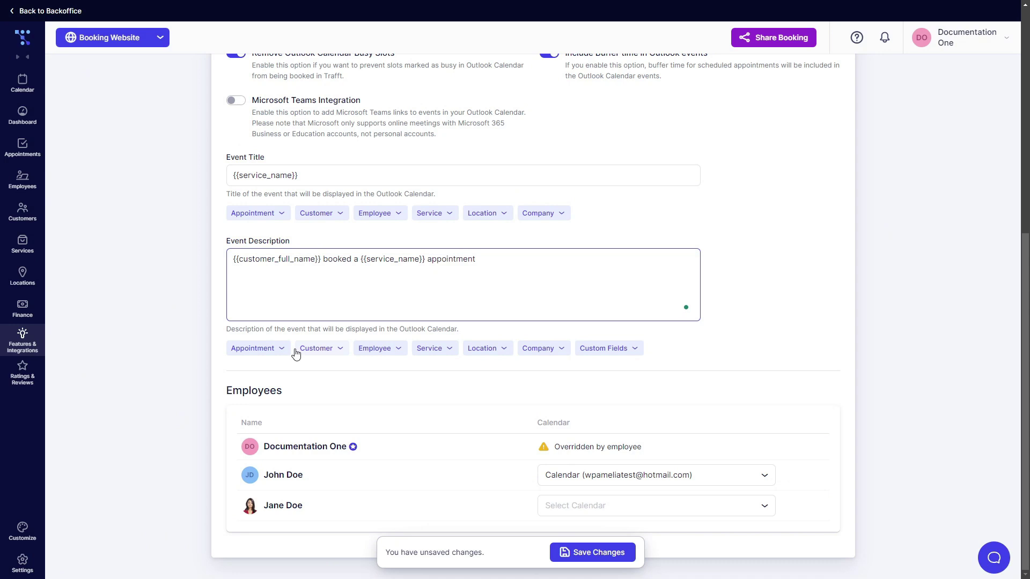
type(" on")
left_click(281, 349)
scroll(270, 402, "down", 1)
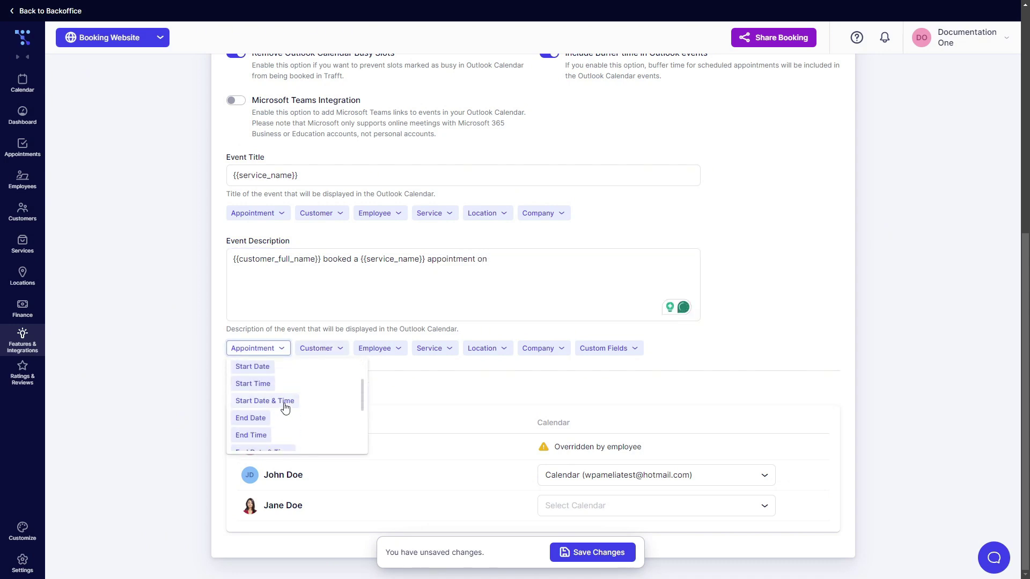
left_click(274, 406)
left_click(590, 551)
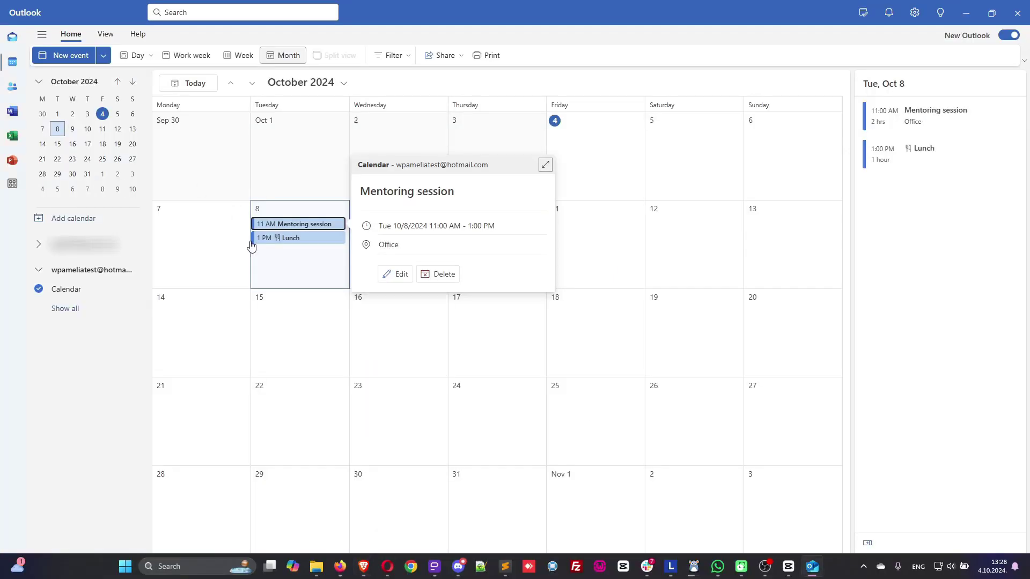
left_click(243, 278)
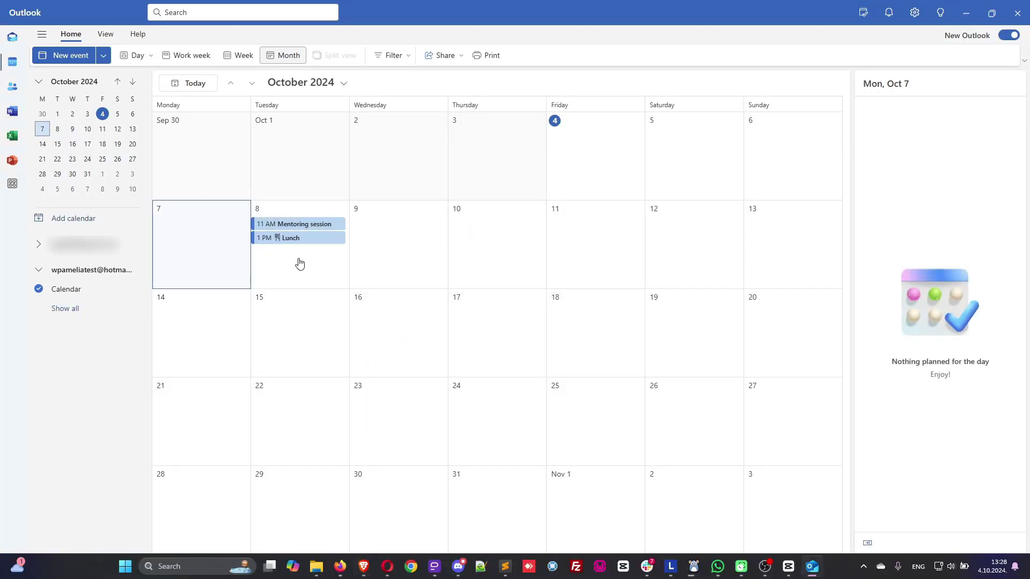
left_click(309, 217)
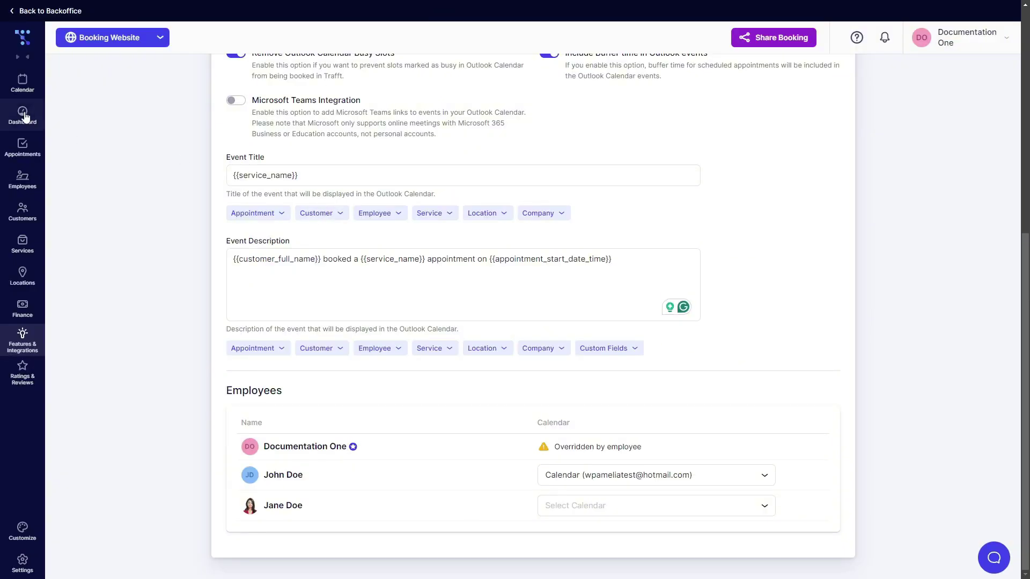
Step: Re-save the October 8, 11:00 am Mentoring session unchanged from its edit dialog
left_click(22, 153)
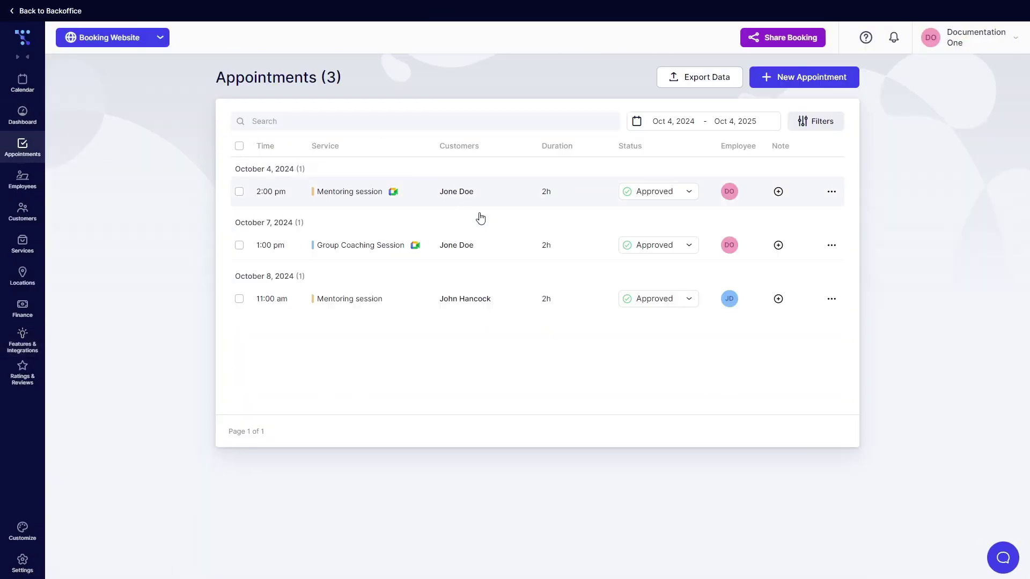
left_click(494, 303)
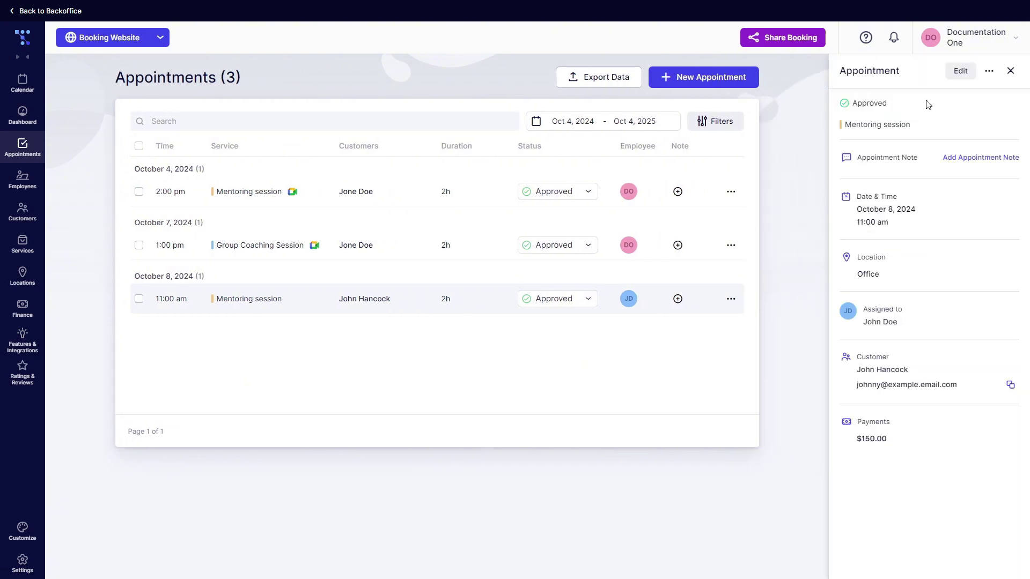
left_click(956, 79)
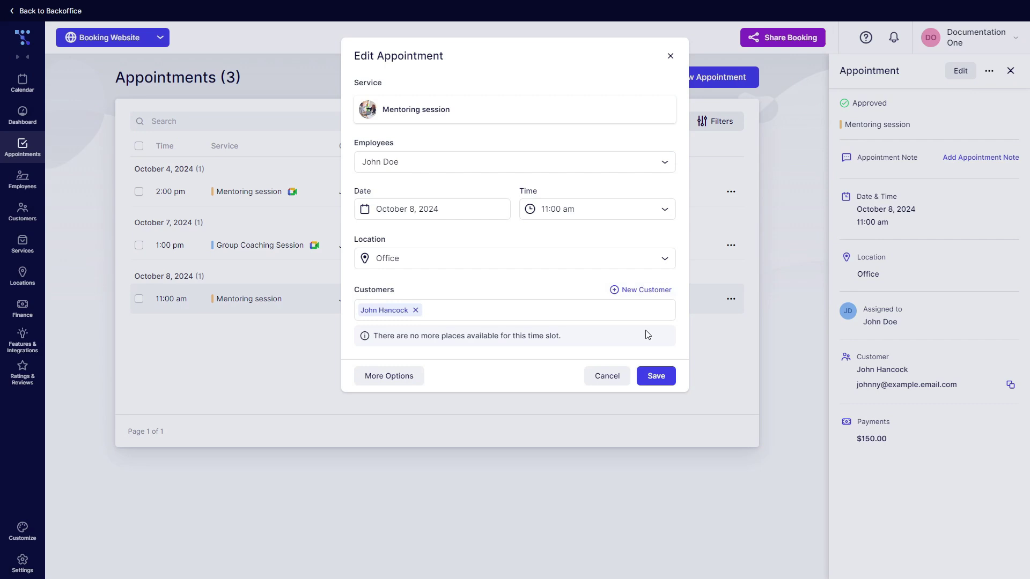
left_click(660, 378)
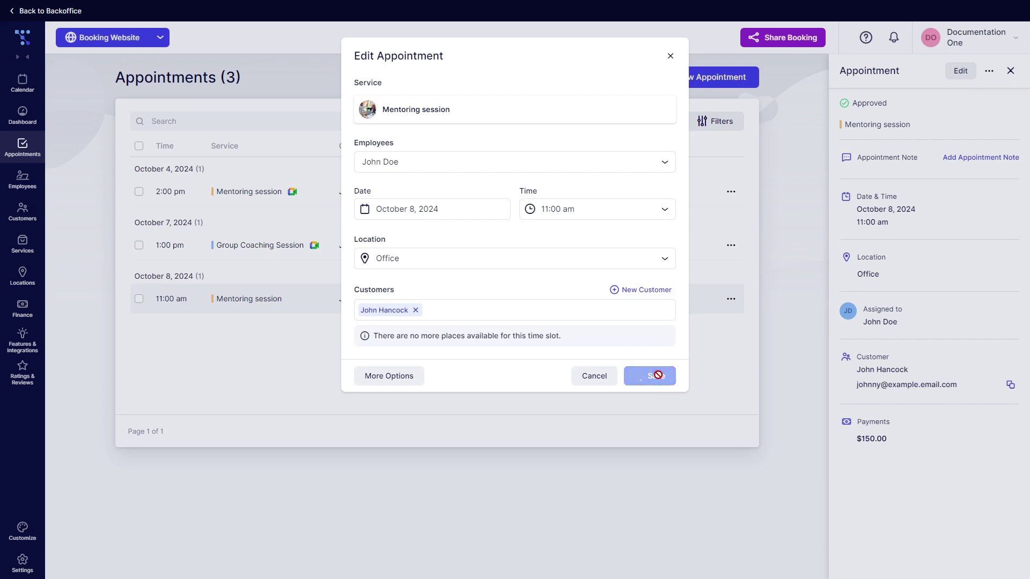
Step: Check the synced description on Outlook's October 8 Mentoring session event, then return to Trafft
key("alt+Tab")
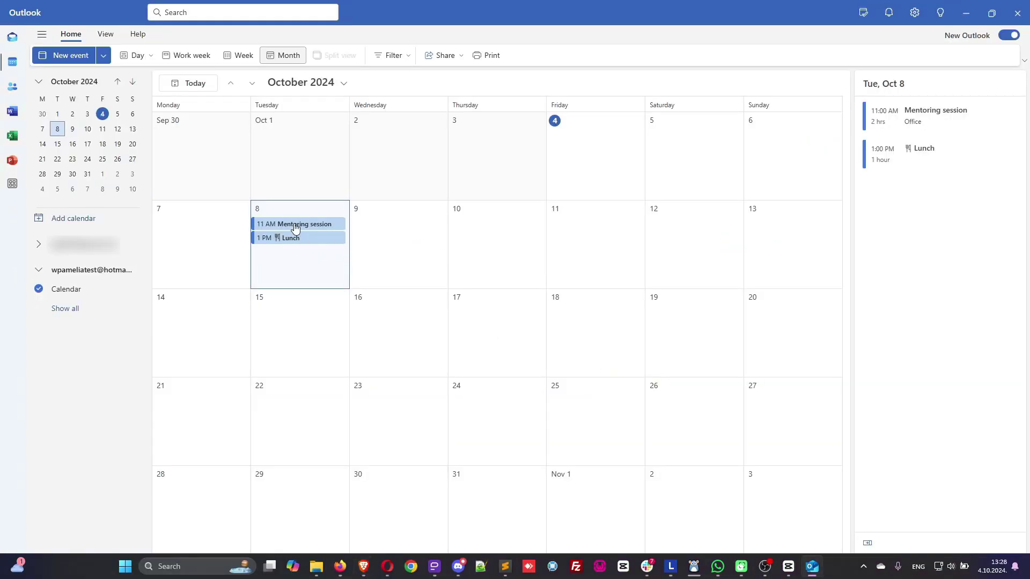
left_click(301, 224)
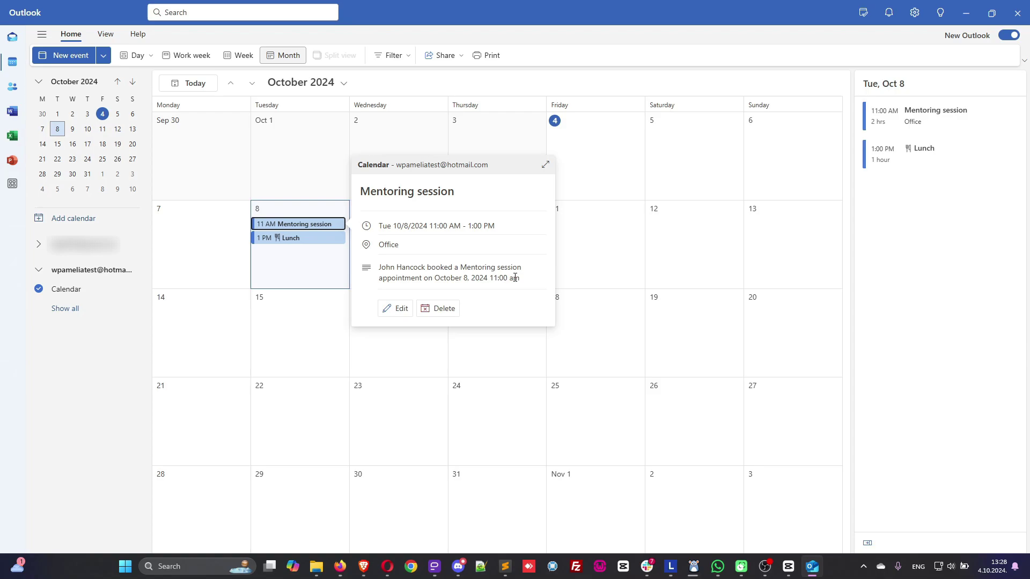
key("alt+Tab")
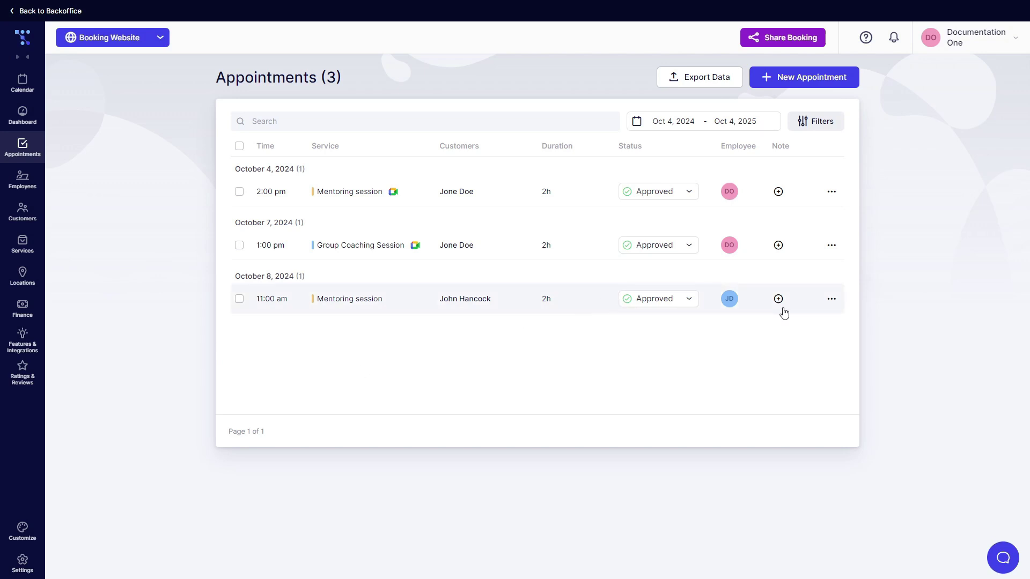
Step: Re-save the October 8 Mentoring session appointment from its Edit Appointment form to resync it
left_click(832, 300)
left_click(799, 320)
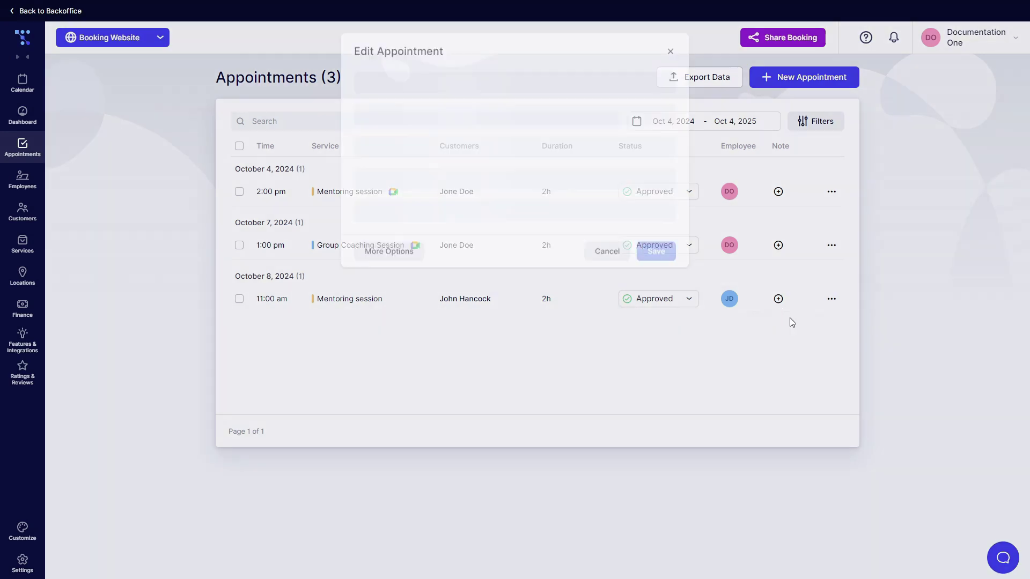
left_click(663, 377)
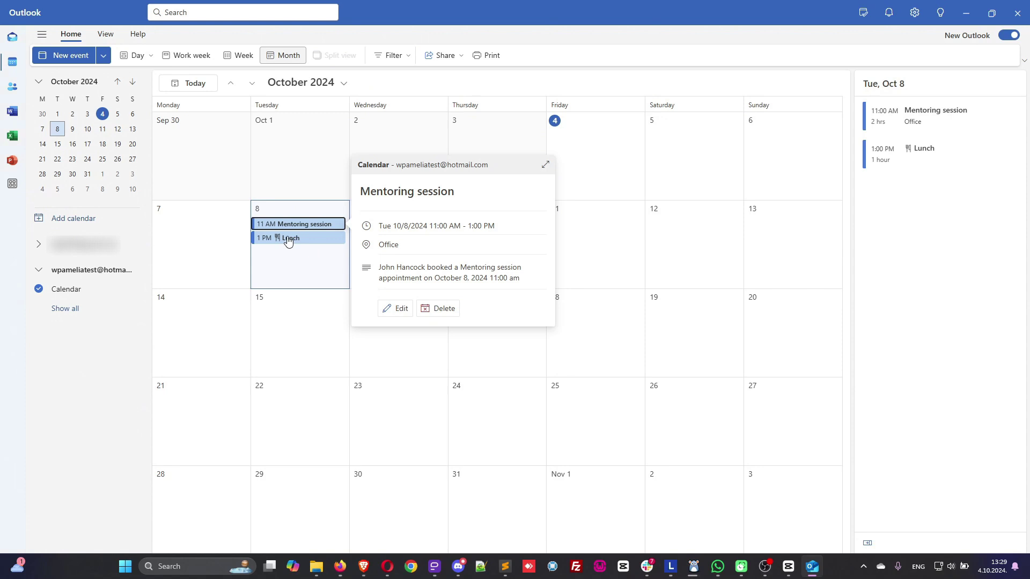
Step: In Outlook, view the Lunch event, then the Mentoring session event's synced description
left_click(304, 239)
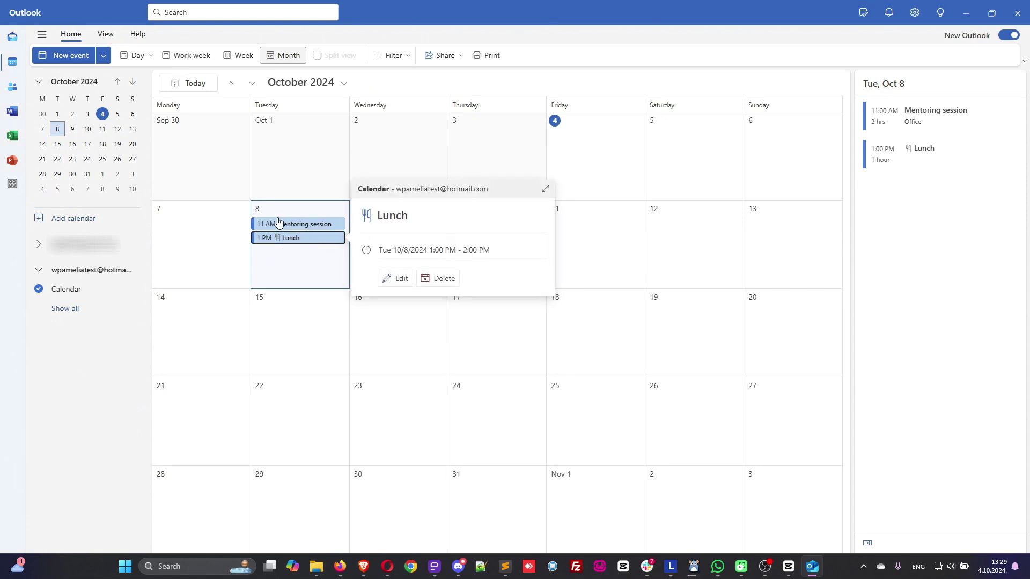
left_click(282, 223)
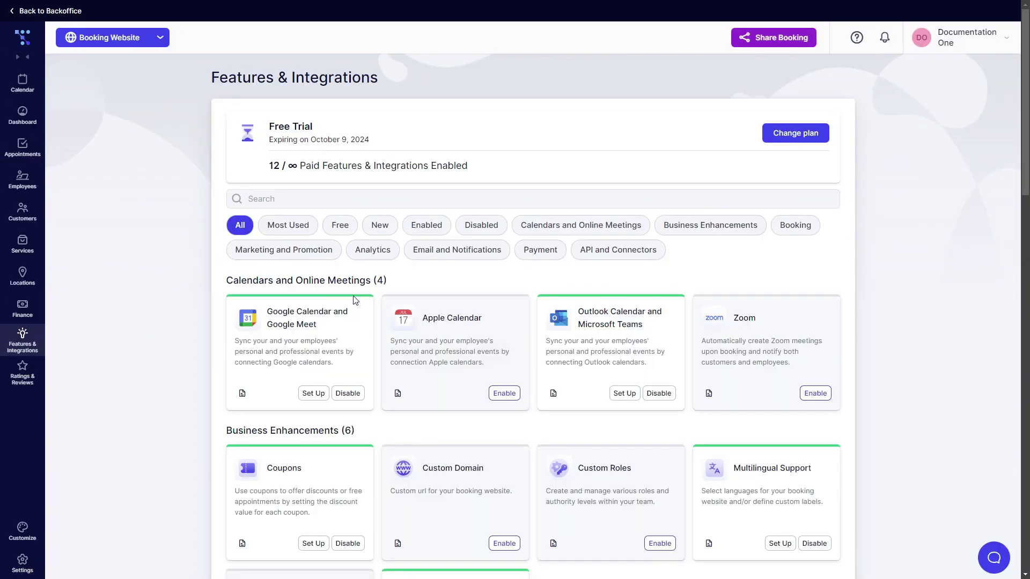
Step: Open the Outlook Calendar and Microsoft Teams settings and enable Microsoft Teams Integration
left_click(624, 395)
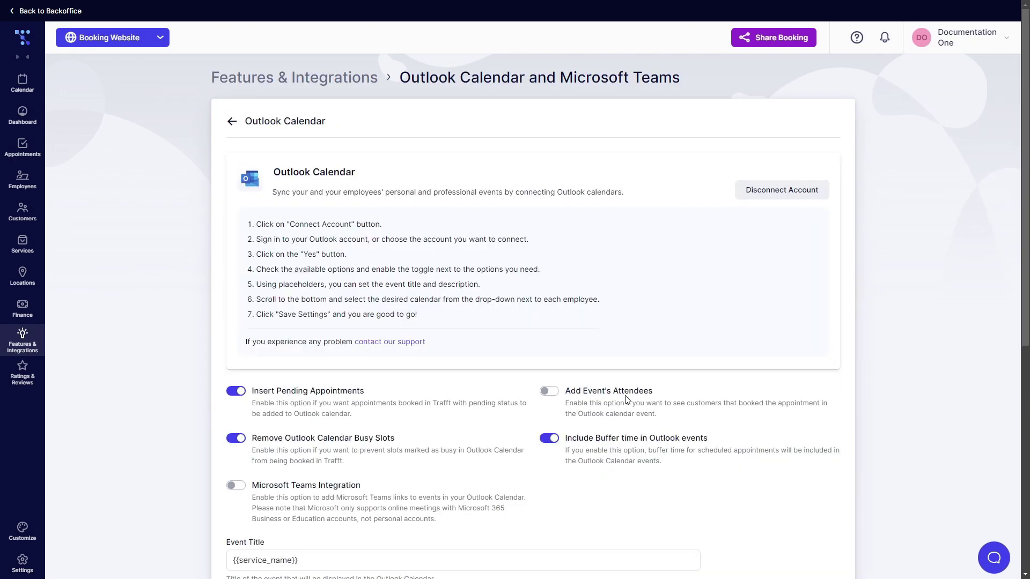
scroll(536, 386, "down", 2)
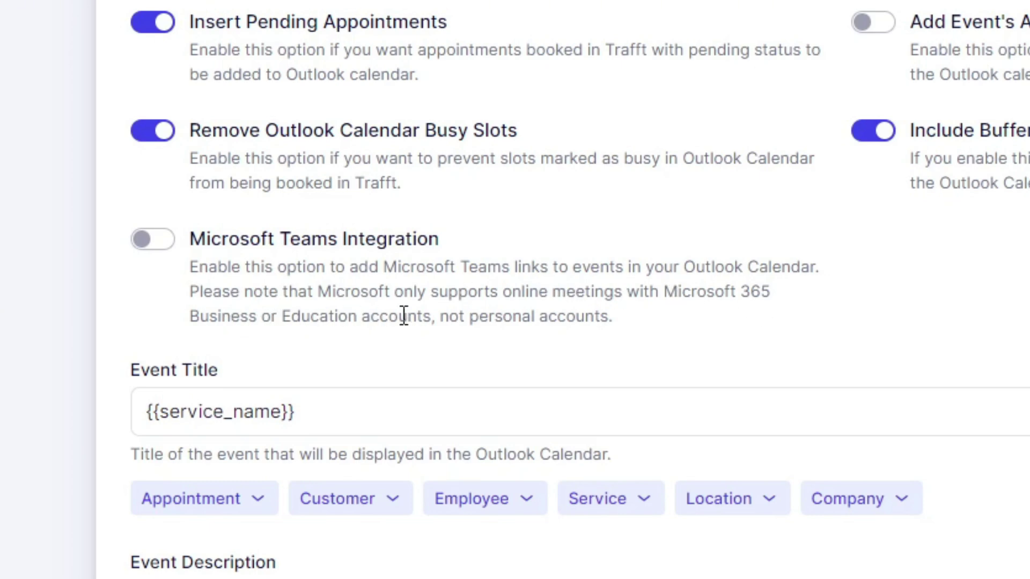
left_click(157, 243)
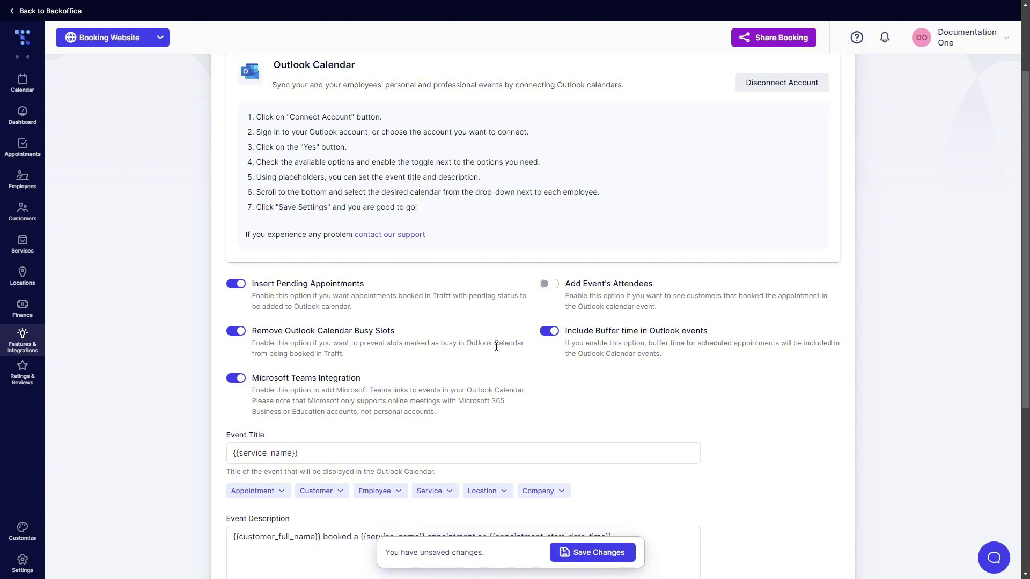
Step: Enable Add Event's Attendees so customers are added to Outlook events
left_click(555, 287)
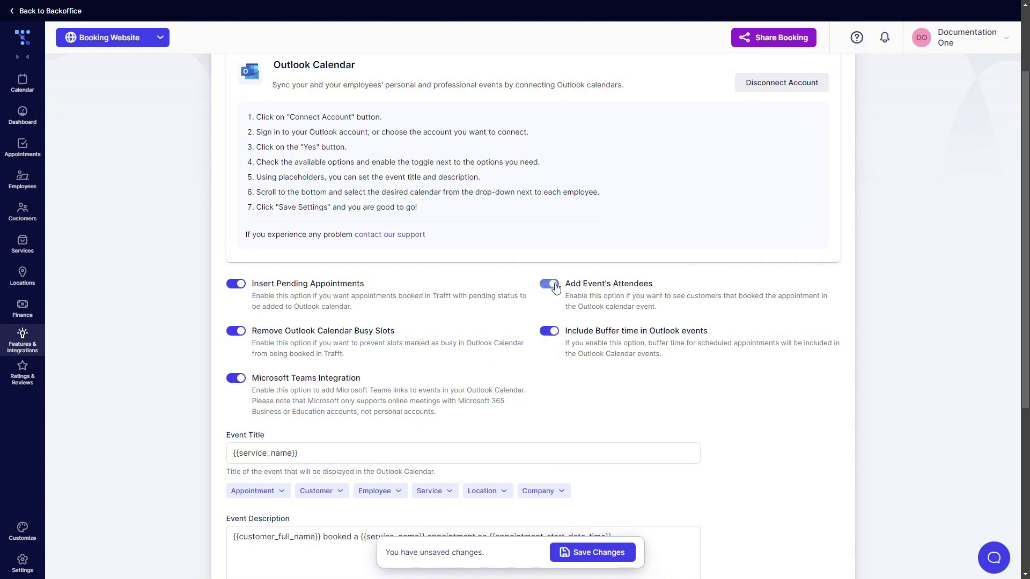